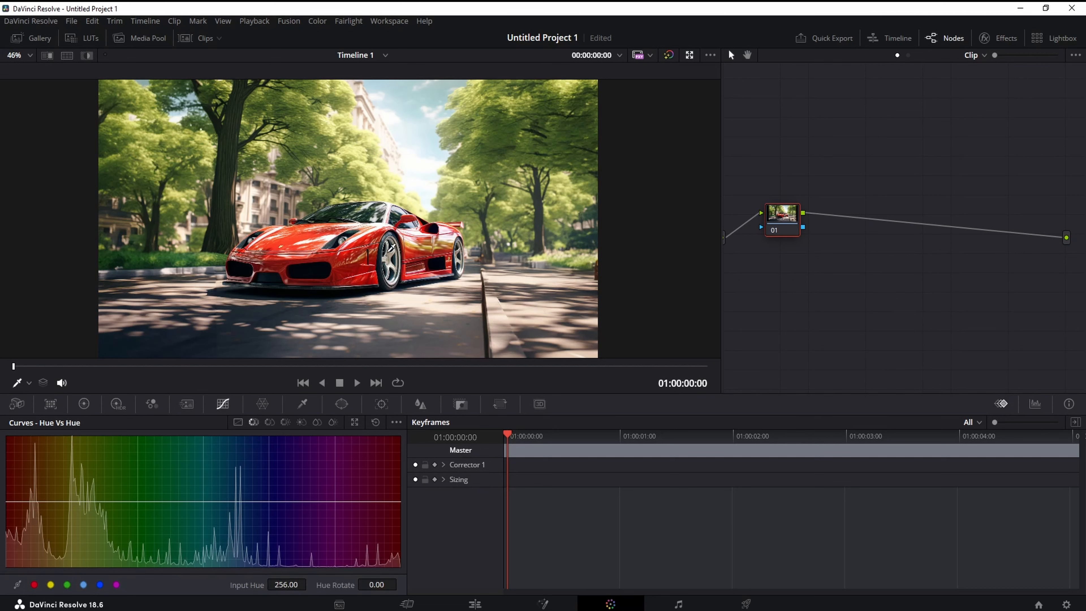
# Turn the red car blue by sampling its hood and raising the red hues on the Hue Vs Hue curve to a hue rotation of 180.
pyautogui.moveTo(791, 220); pyautogui.dragTo(829, 237)
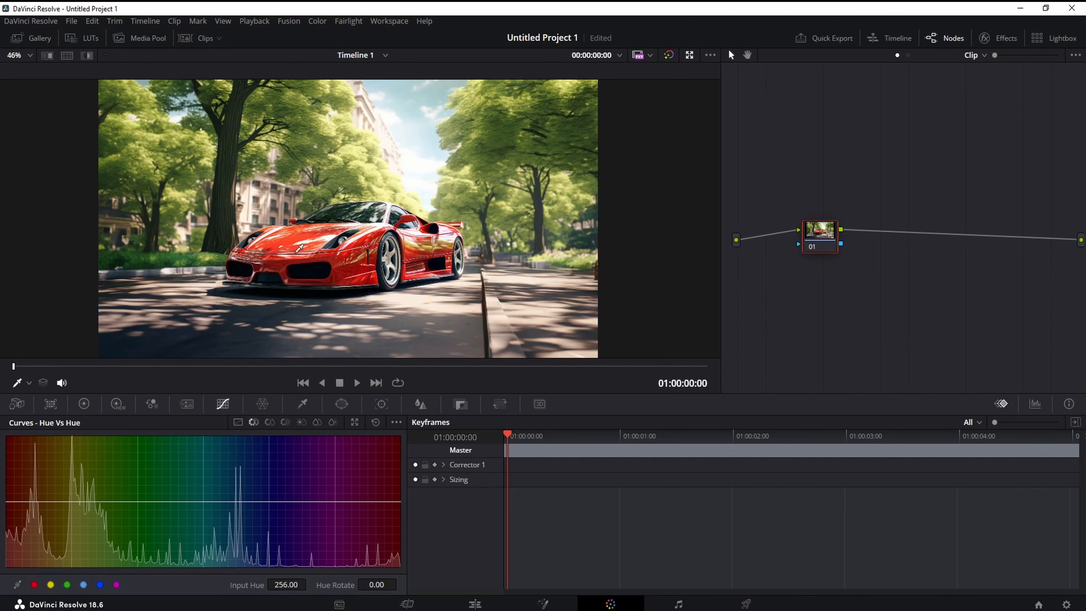
pyautogui.scroll(5, 298, 256)
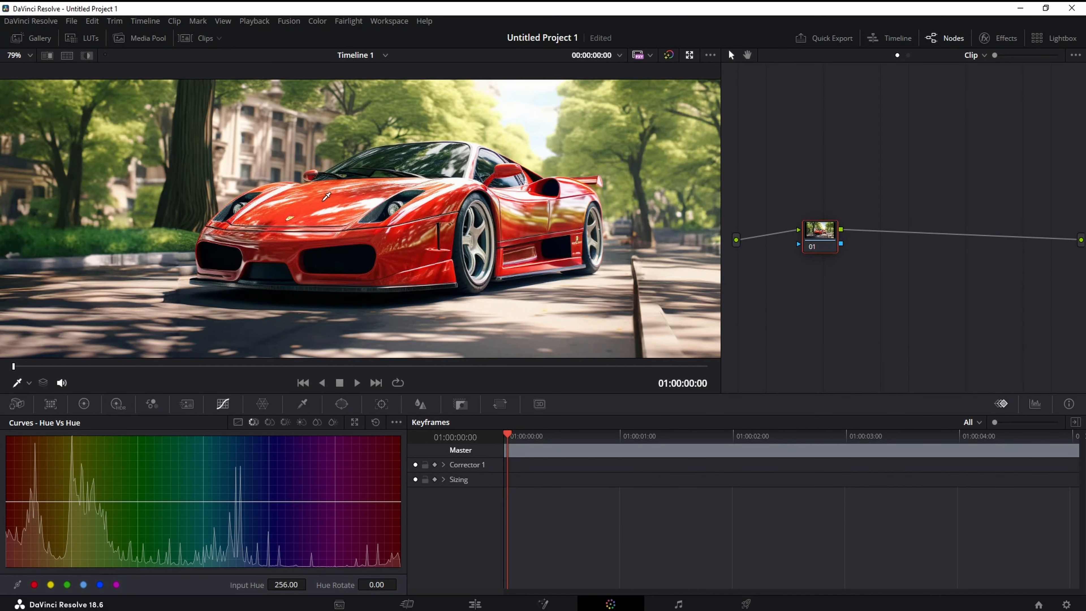
pyautogui.click(326, 197)
pyautogui.moveTo(14, 501); pyautogui.dragTo(14, 462)
pyautogui.moveTo(29, 502); pyautogui.dragTo(46, 499)
pyautogui.moveTo(393, 504); pyautogui.dragTo(367, 502)
pyautogui.moveTo(399, 467); pyautogui.dragTo(398, 434)
pyautogui.moveTo(18, 462); pyautogui.dragTo(31, 436)
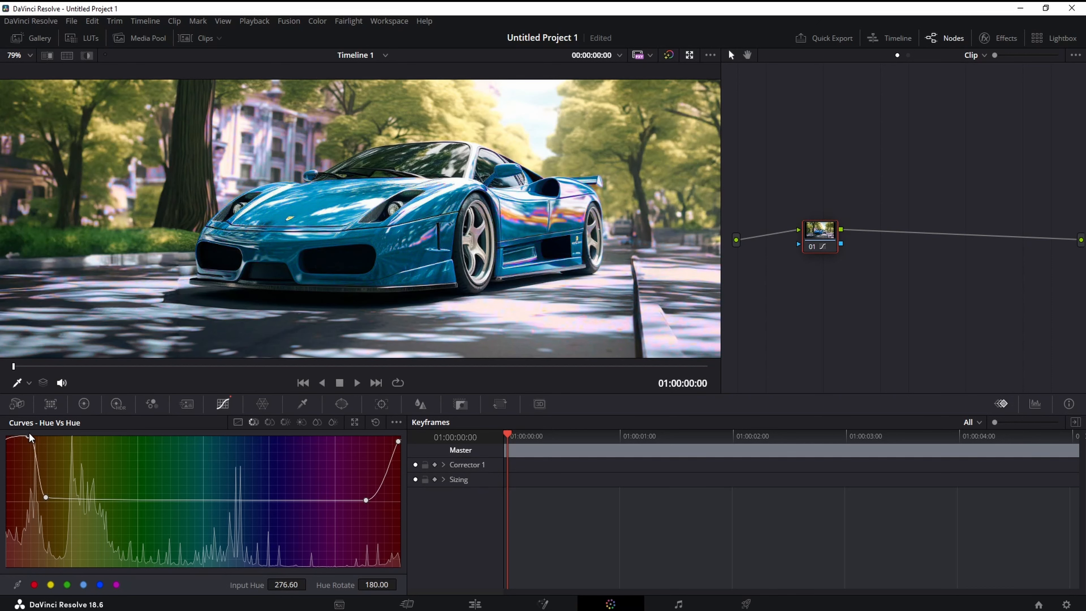
# Narrow the shifted red range on the Hue Vs Hue curve and set the rotation at input hue 276.09 to 159.20.
pyautogui.moveTo(46, 497); pyautogui.dragTo(39, 497)
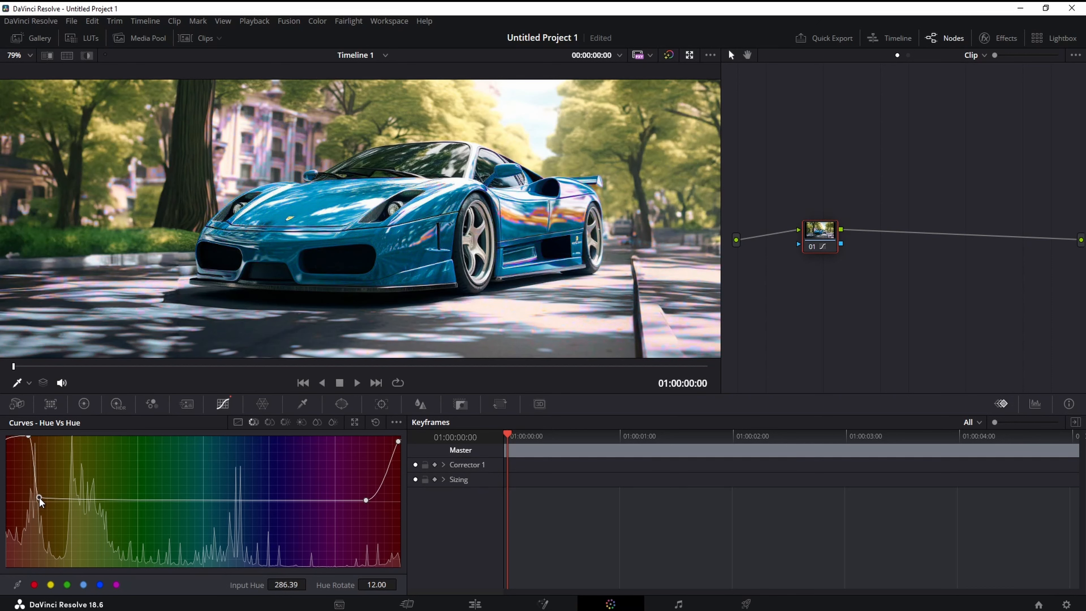
pyautogui.moveTo(28, 437); pyautogui.dragTo(27, 443)
pyautogui.scroll(3, 271, 162)
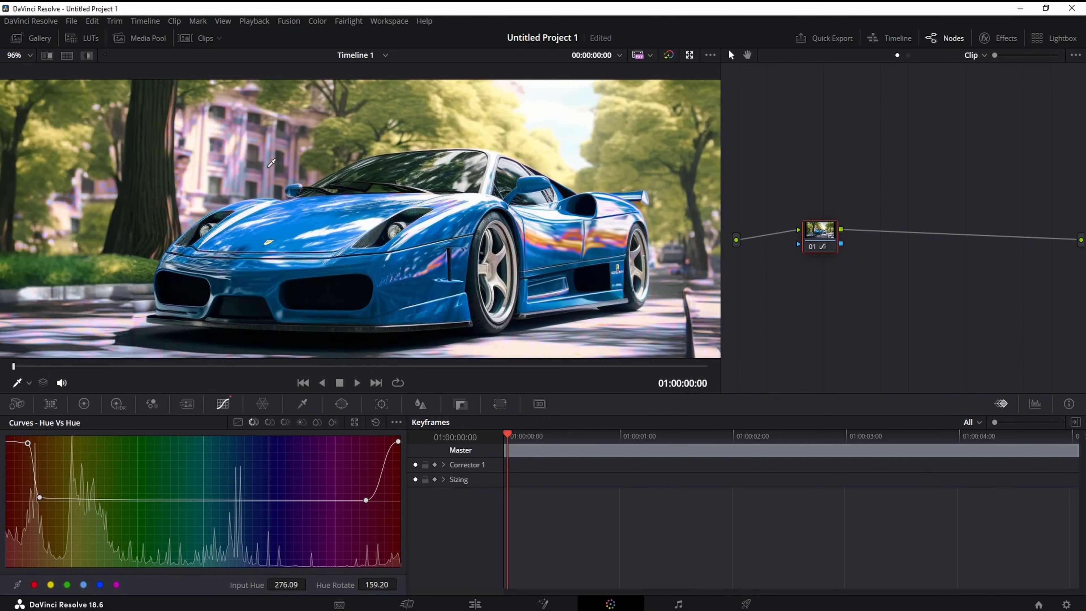
pyautogui.scroll(2, 282, 164)
pyautogui.scroll(3, 342, 158)
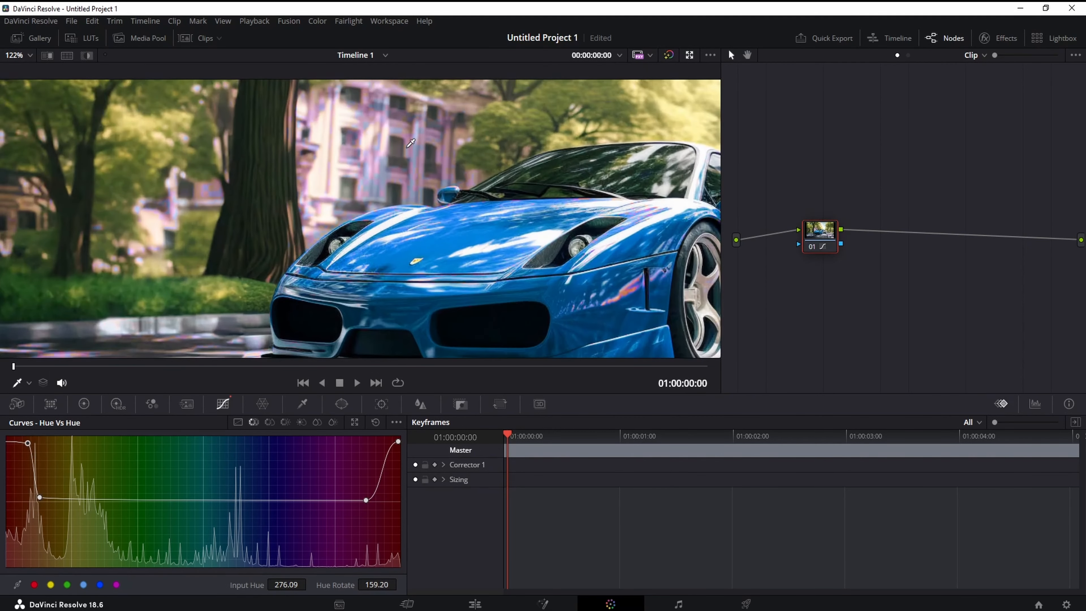
pyautogui.moveTo(407, 147); pyautogui.dragTo(390, 197)
pyautogui.scroll(-4, 409, 213)
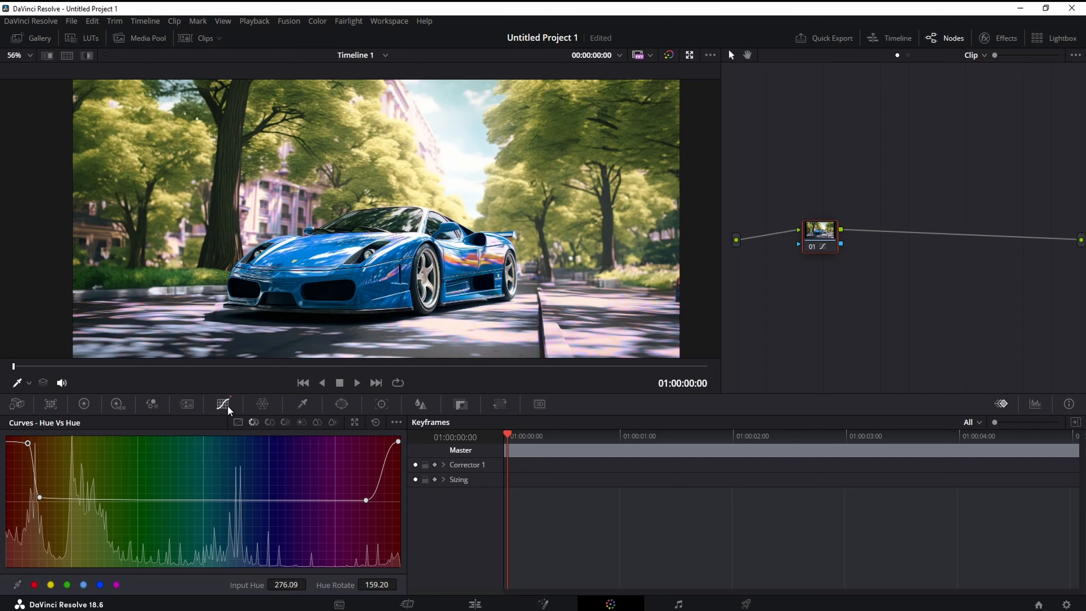
# Recolor the trees pink by sampling the foliage and reshaping the green hues, with one curve point at a hue rotation of -71.20.
pyautogui.click(566, 125)
pyautogui.moveTo(102, 500)
pyautogui.mouseDown()
pyautogui.moveTo(89, 458)
pyautogui.moveTo(108, 483)
pyautogui.mouseUp()
pyautogui.moveTo(116, 500); pyautogui.dragTo(158, 478)
pyautogui.moveTo(83, 499); pyautogui.dragTo(121, 532)
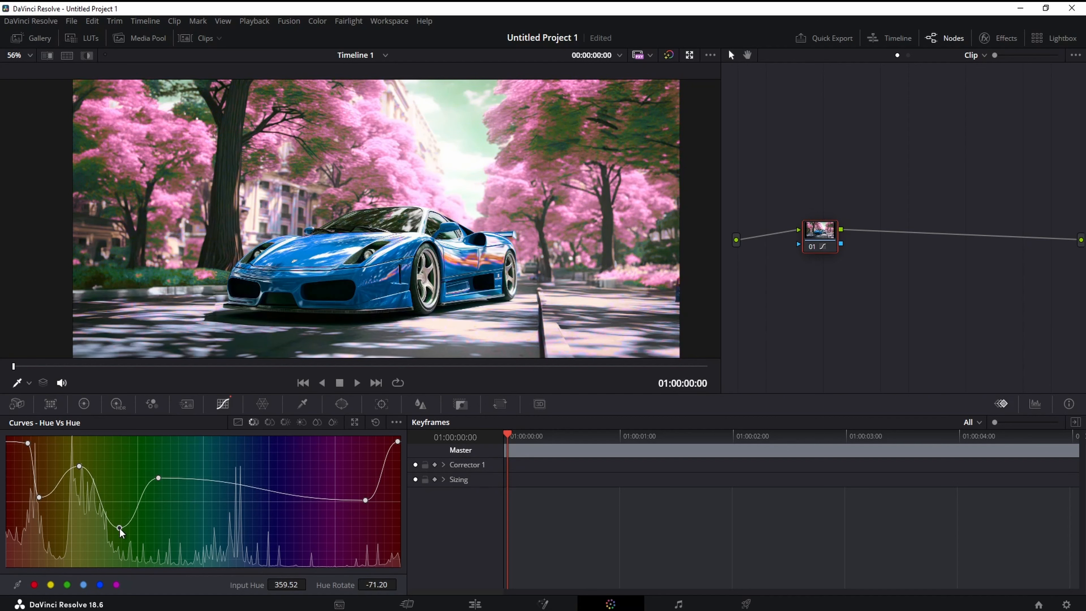
pyautogui.click(306, 404)
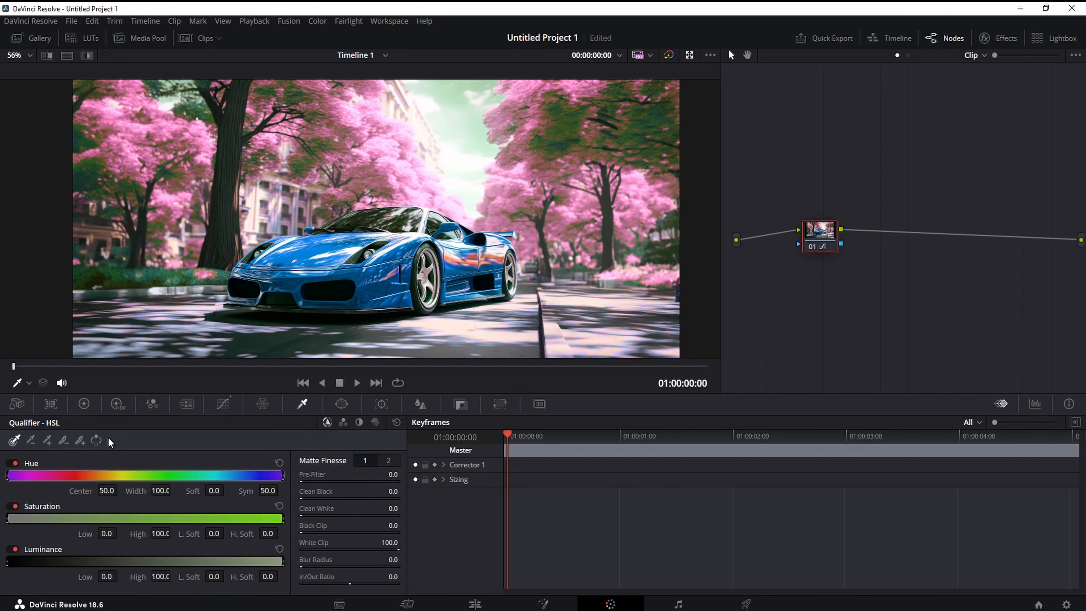
pyautogui.click(48, 440)
pyautogui.press('shift')
pyautogui.click(223, 403)
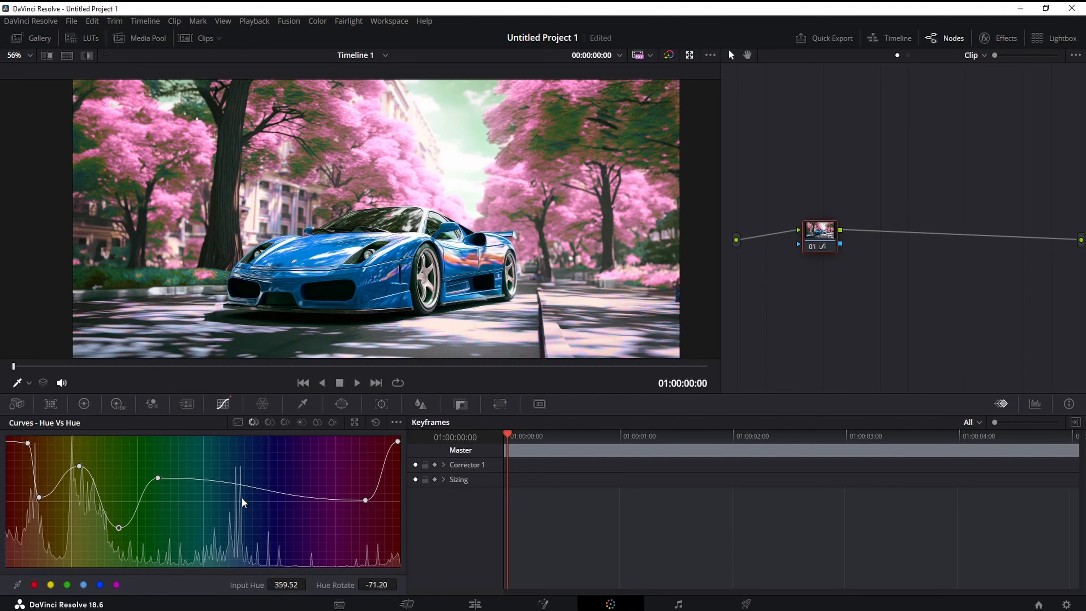
# Shift the foliage to orange and teal by lowering the green curve points and setting the yellow point's hue rotation to 28.00.
pyautogui.moveTo(160, 479); pyautogui.dragTo(183, 558)
pyautogui.moveTo(119, 527); pyautogui.dragTo(94, 533)
pyautogui.moveTo(80, 467); pyautogui.dragTo(73, 491)
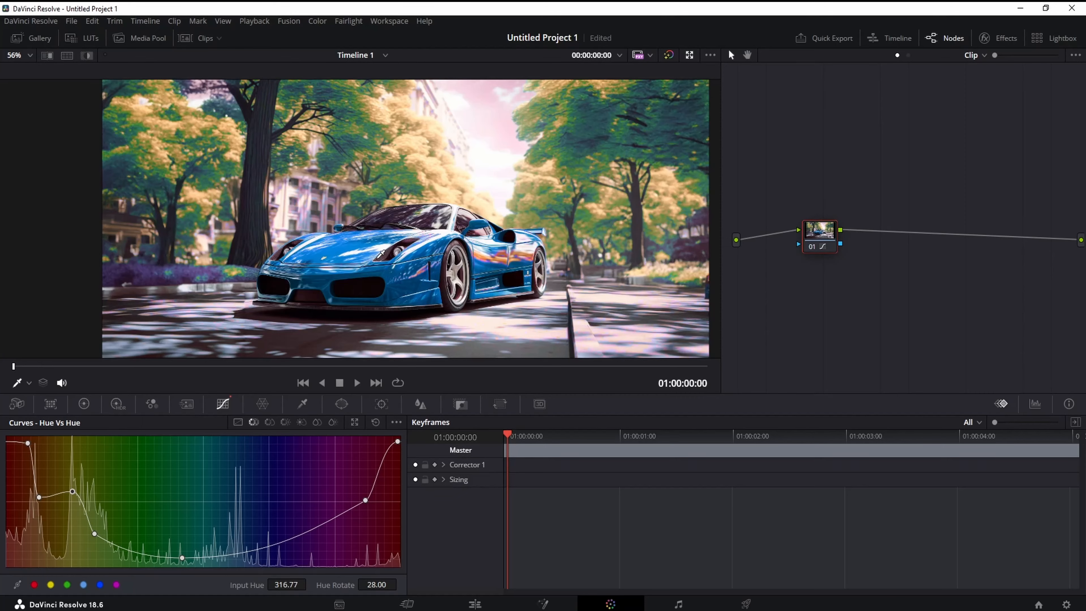
# Try to isolate the reflection on the car's side with the HSL Qualifier, and undo the color pick.
pyautogui.click(302, 404)
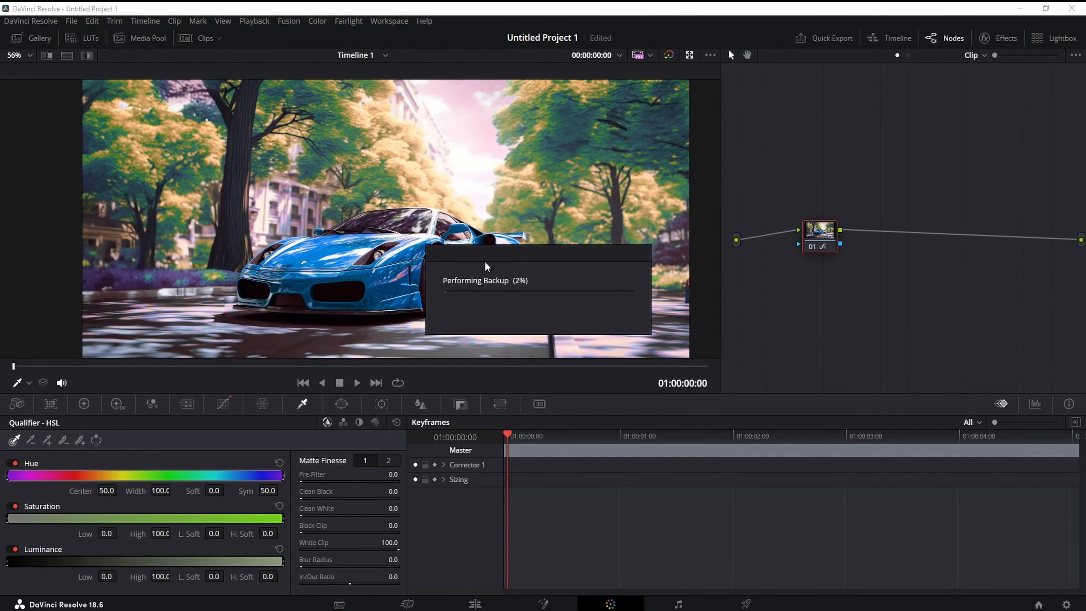
pyautogui.scroll(5, 479, 253)
pyautogui.scroll(1, 475, 250)
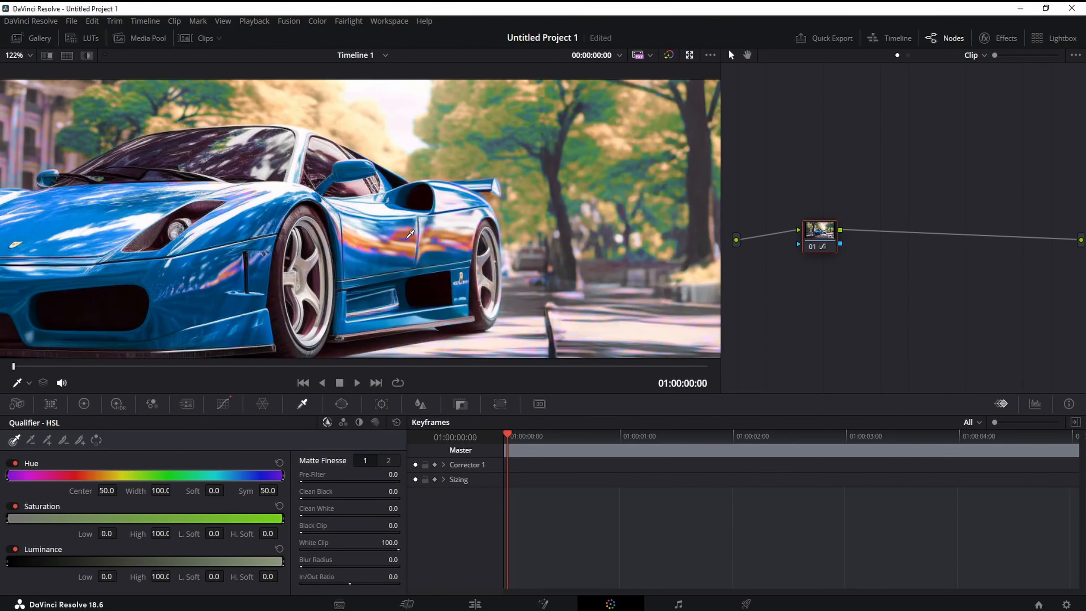
pyautogui.click(407, 231)
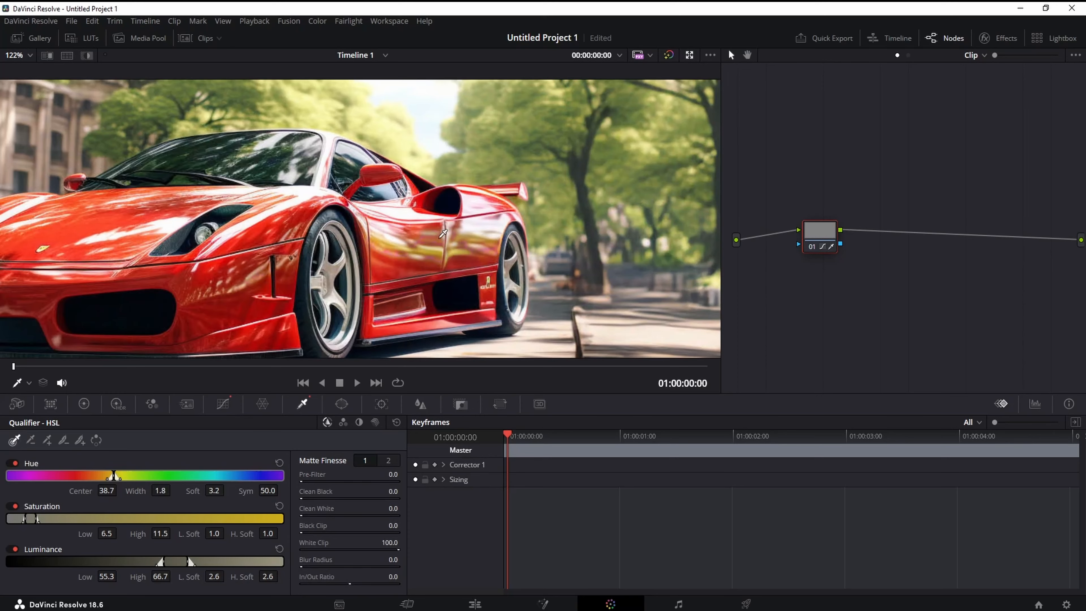
pyautogui.hscroll(-2, 316, 249)
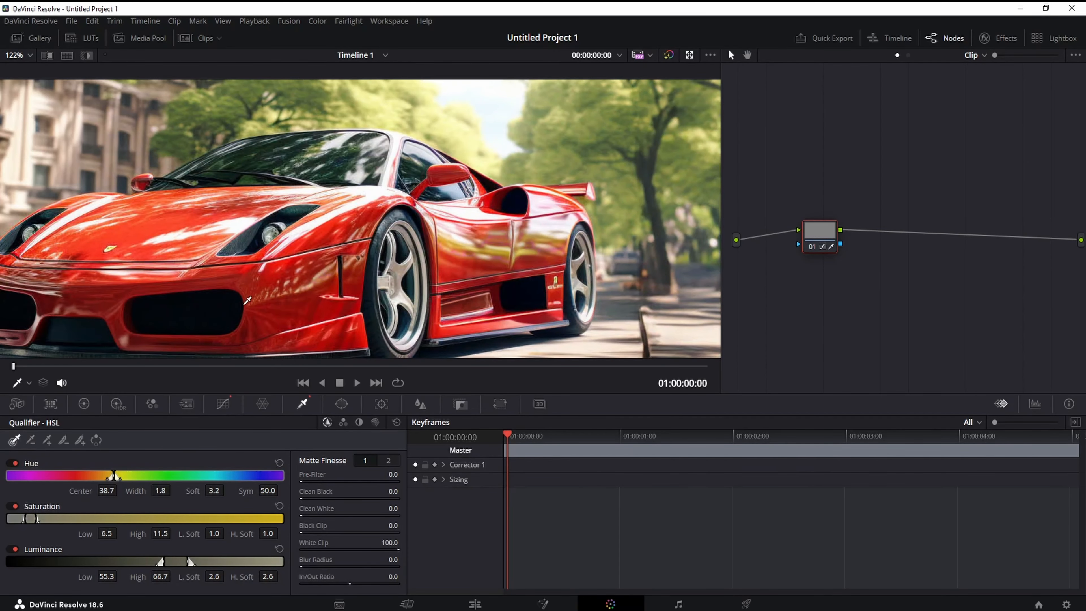
pyautogui.scroll(-2, 247, 300)
pyautogui.scroll(-2, 371, 243)
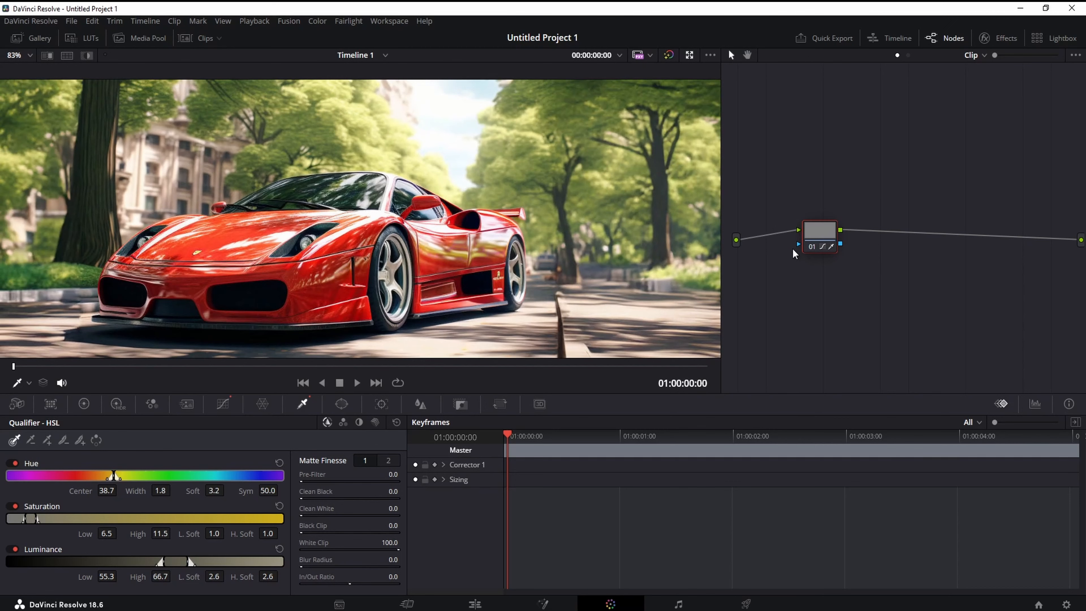
pyautogui.moveTo(824, 281); pyautogui.dragTo(788, 262)
pyautogui.hotkey('ctrl', 'z')
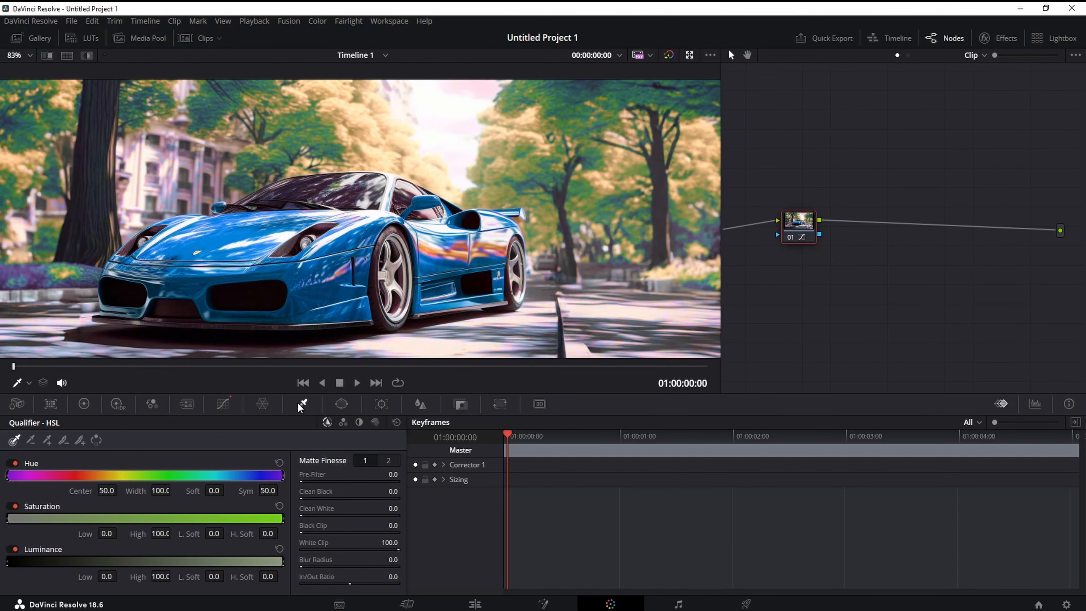
# Reset the Hue Vs Hue curve and switch the curves to Custom mode.
pyautogui.click(222, 403)
pyautogui.click(376, 423)
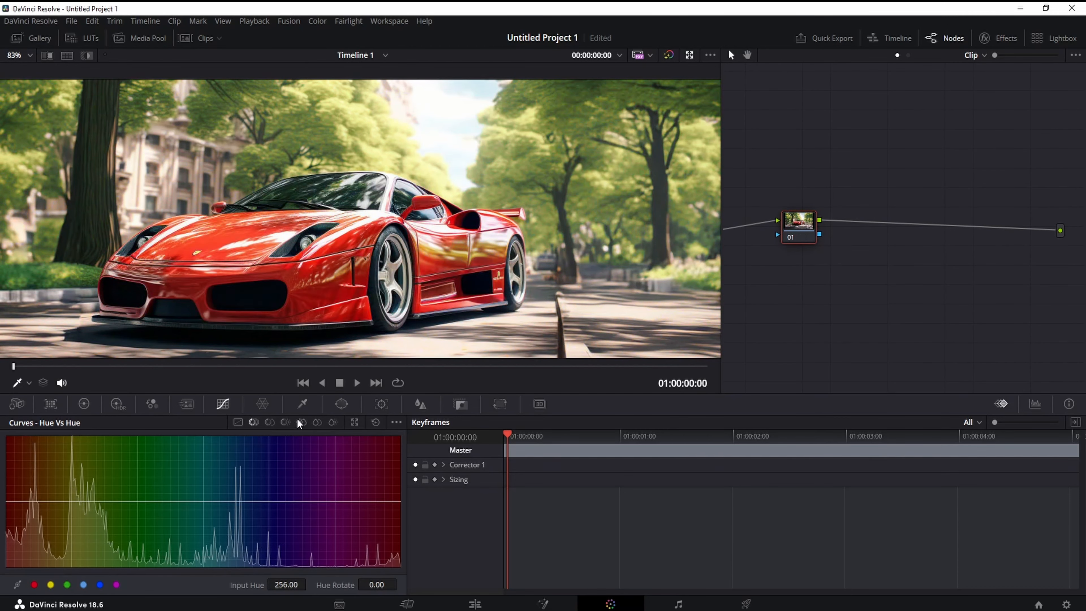
pyautogui.click(270, 422)
pyautogui.click(285, 422)
pyautogui.click(238, 422)
pyautogui.scroll(-5, 424, 226)
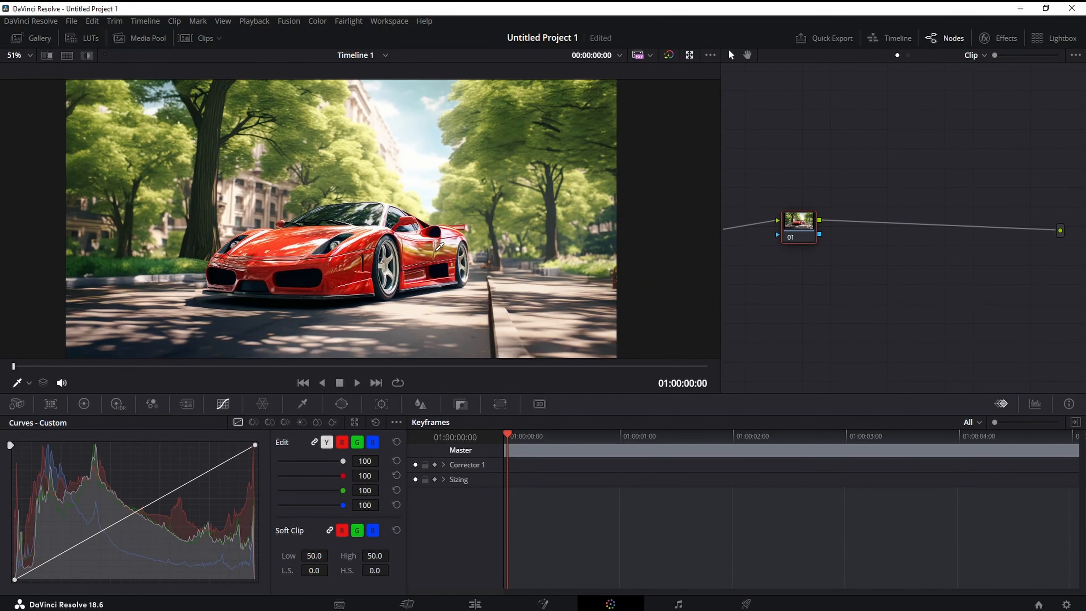
pyautogui.moveTo(796, 228); pyautogui.dragTo(792, 231)
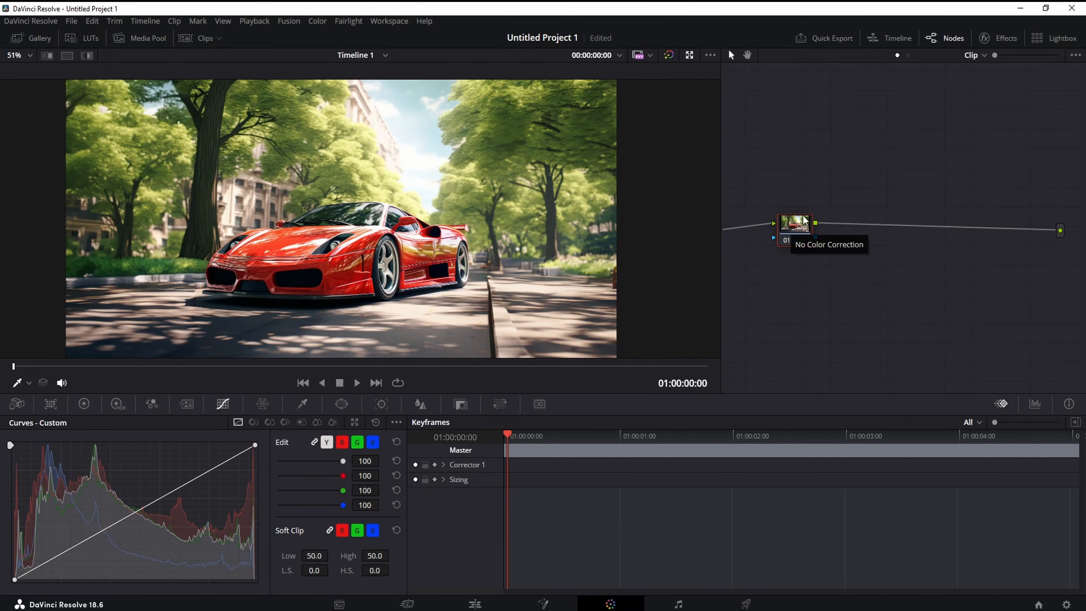
pyautogui.click(944, 40)
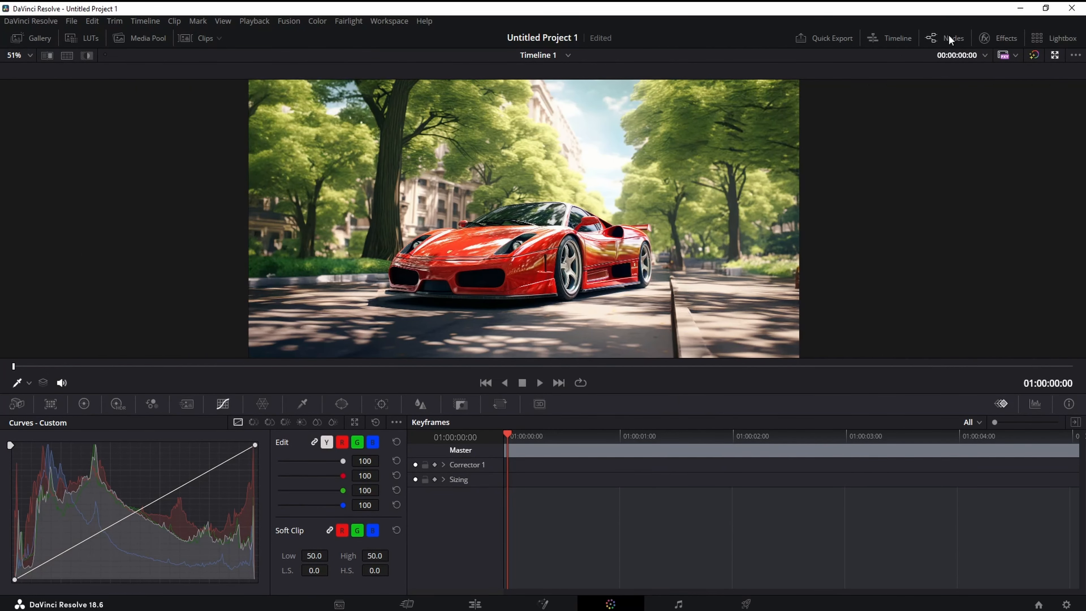
pyautogui.click(949, 37)
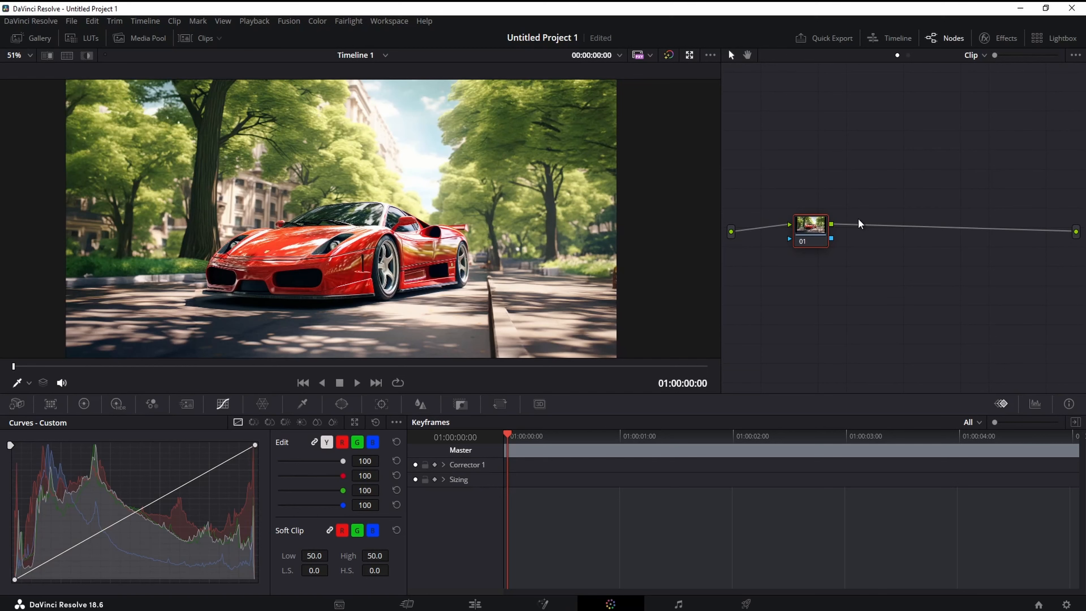
# Add a serial node after node 01 and place it a little farther along the chain.
pyautogui.rightClick(818, 224)
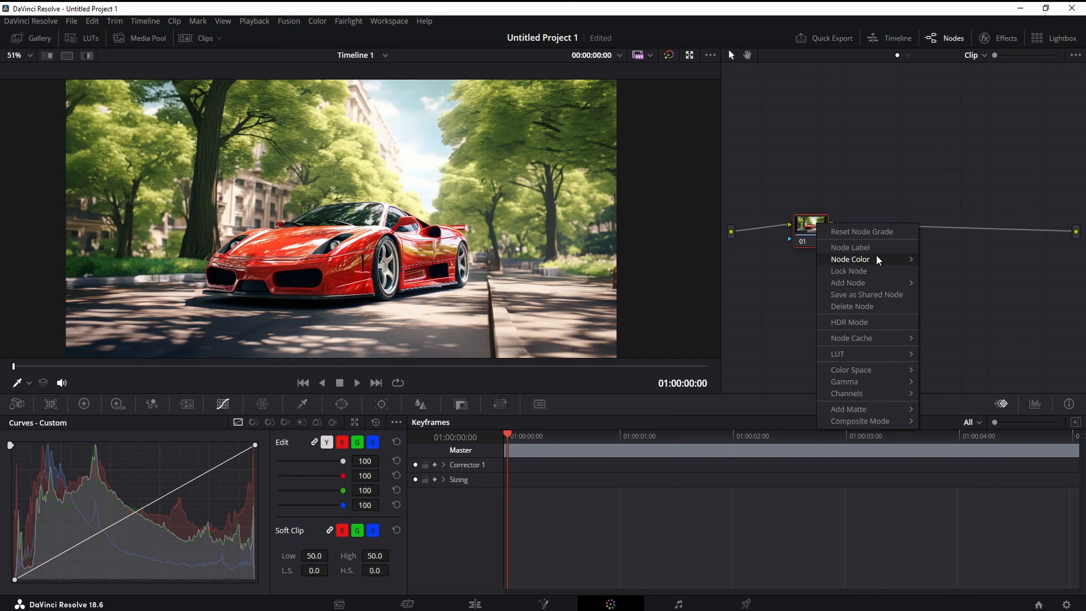
pyautogui.moveTo(879, 282)
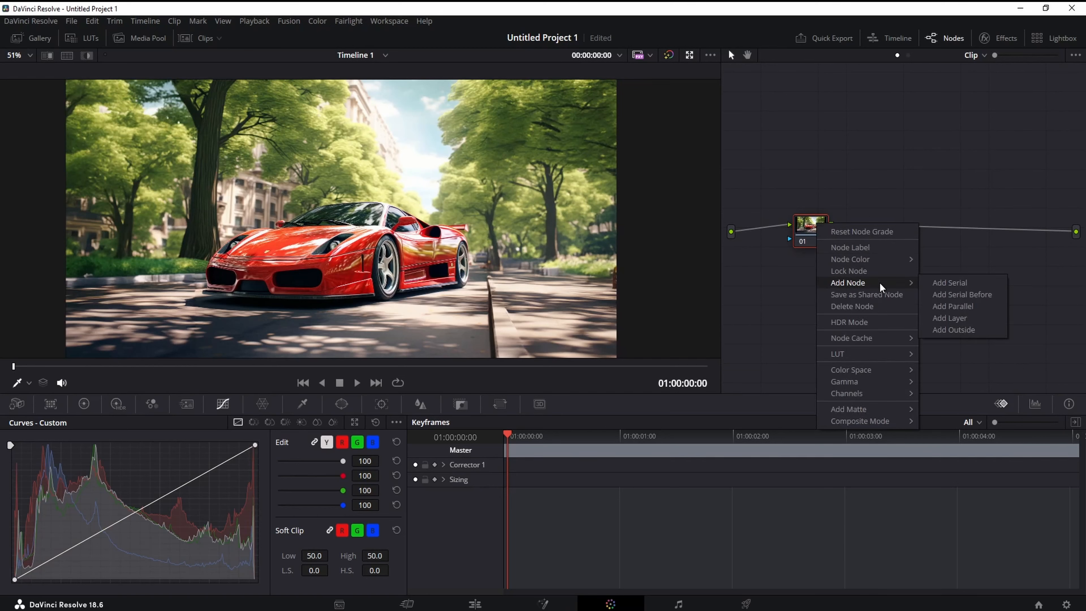
pyautogui.click(952, 283)
pyautogui.moveTo(872, 231); pyautogui.dragTo(902, 225)
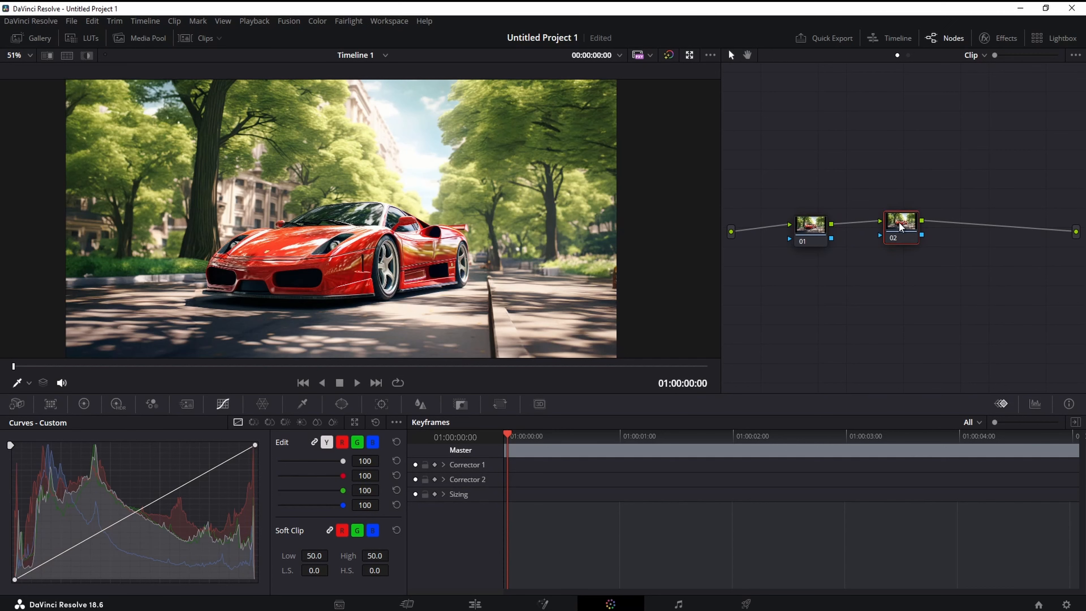
# Sample the car's hood color with the HSL Qualifier on node 02 and check the selection in the highlight view.
pyautogui.moveTo(310, 271); pyautogui.dragTo(337, 254)
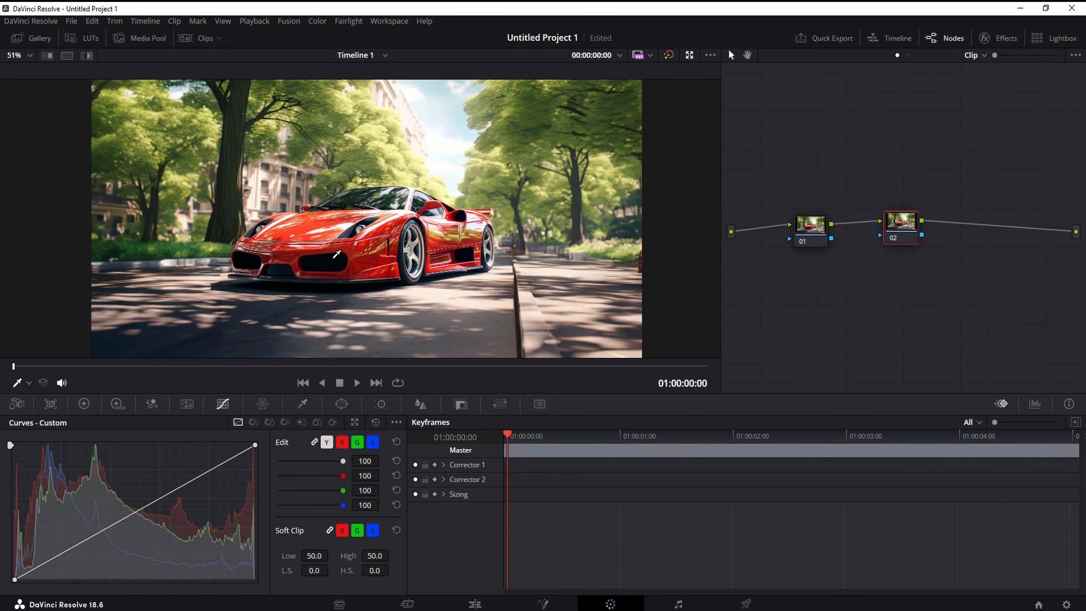
pyautogui.click(304, 403)
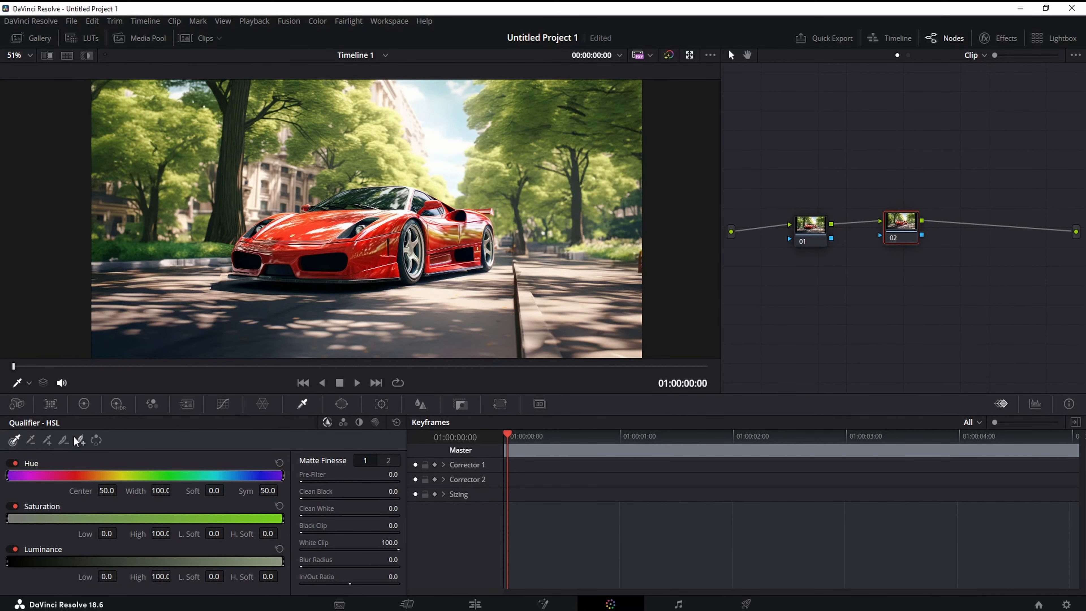
pyautogui.scroll(2, 346, 308)
pyautogui.click(292, 225)
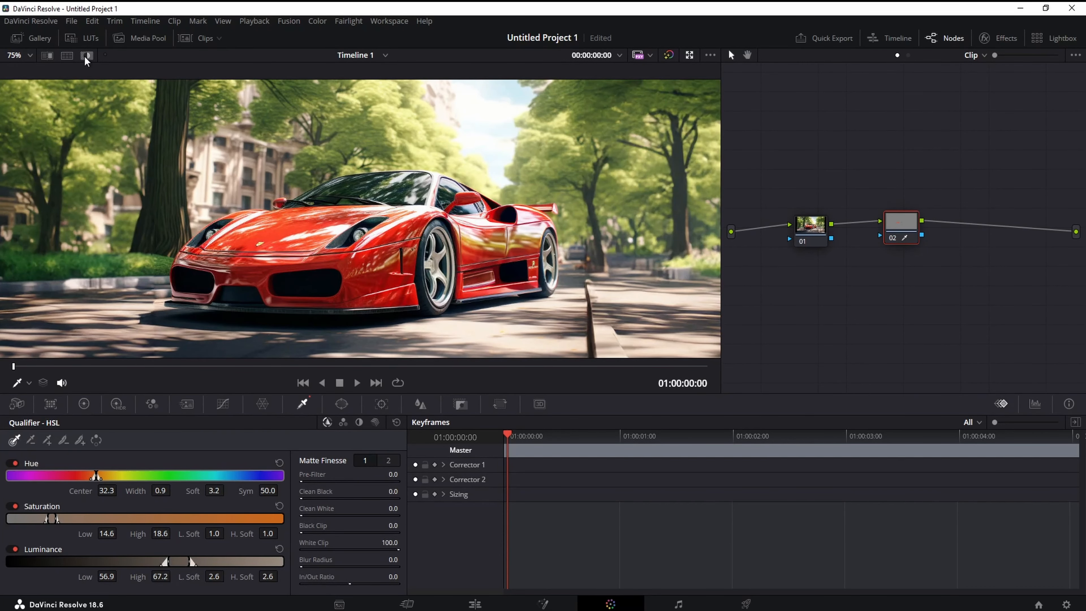
pyautogui.click(87, 56)
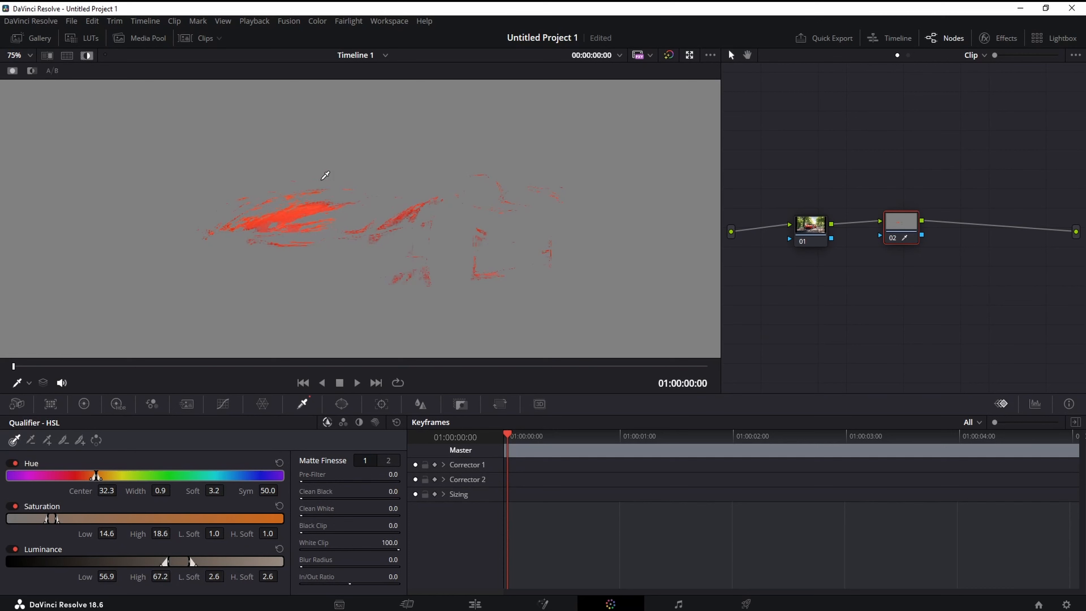
pyautogui.click(87, 56)
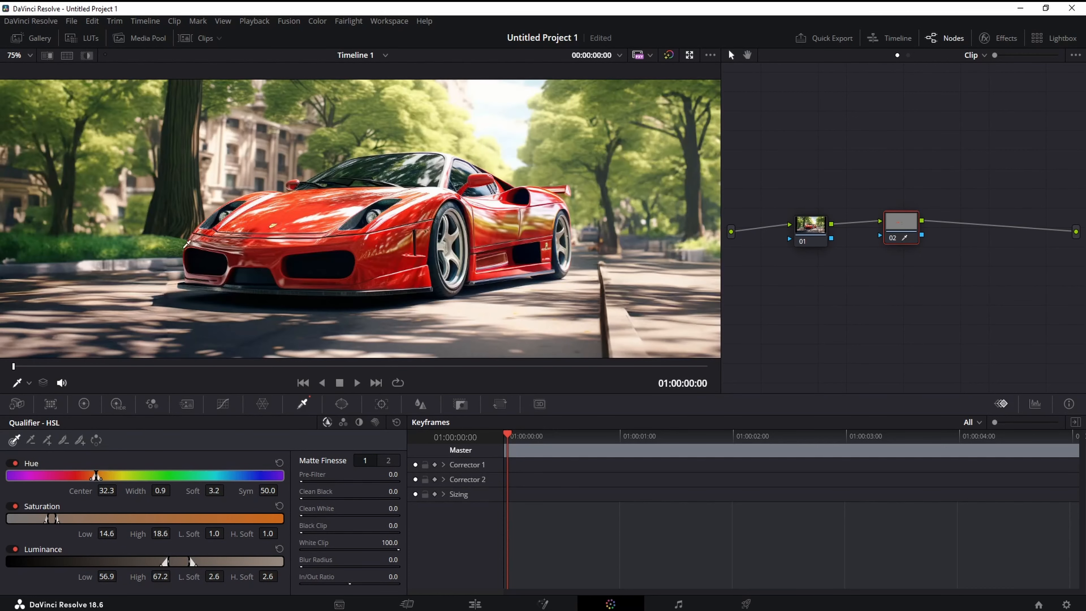
# Add two more samples of the car's paint to the qualifier selection and check it in the highlight view.
pyautogui.click(47, 440)
pyautogui.scroll(3, 273, 224)
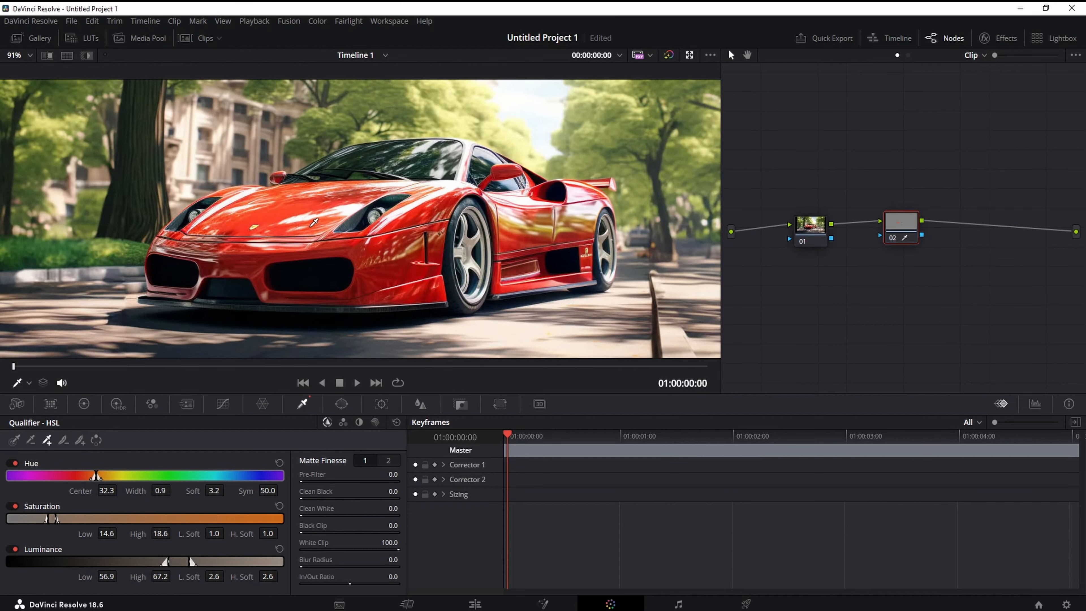
pyautogui.click(272, 222)
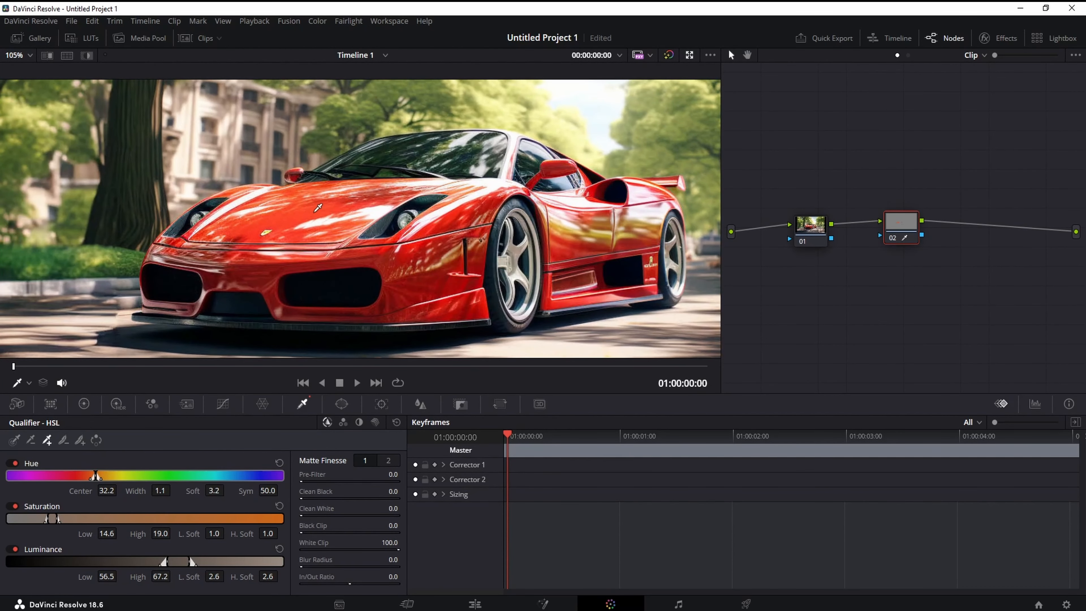
pyautogui.click(438, 226)
pyautogui.click(87, 56)
pyautogui.click(87, 56)
# Recolor the qualified car paint on node 02 with Hue Vs Hue, adding a point at input hue 16.00 with a hue rotation of 82.40.
pyautogui.click(224, 404)
pyautogui.click(254, 423)
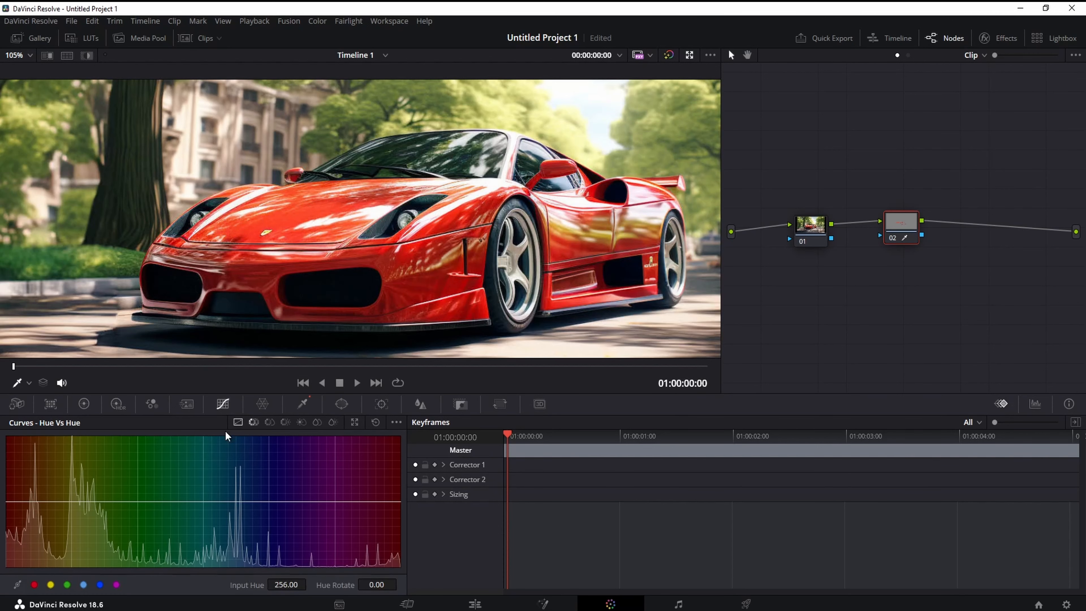
pyautogui.moveTo(137, 501); pyautogui.dragTo(139, 475)
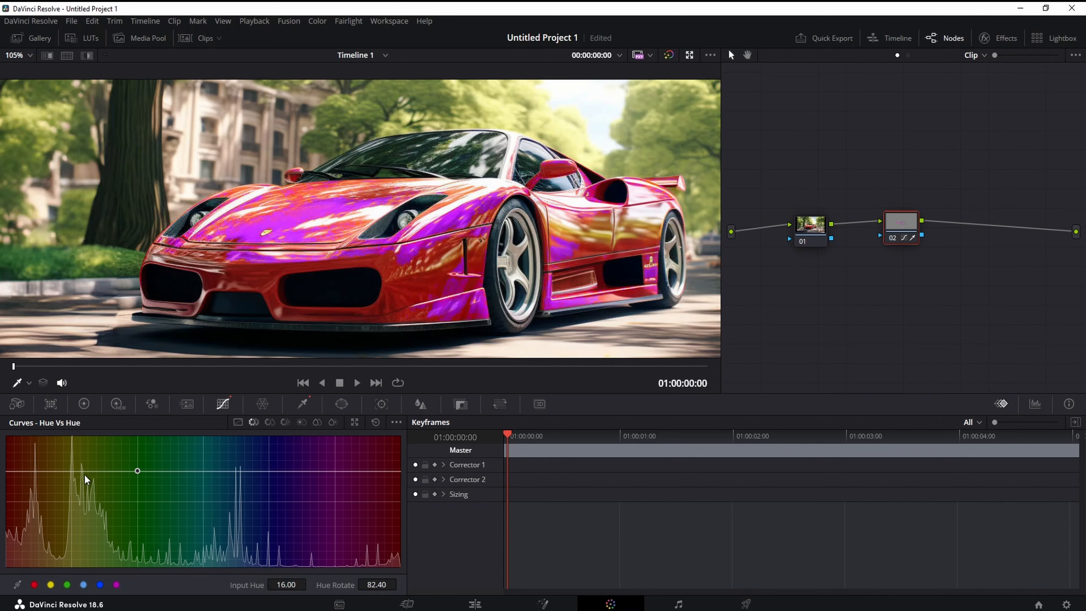
pyautogui.scroll(4, 405, 253)
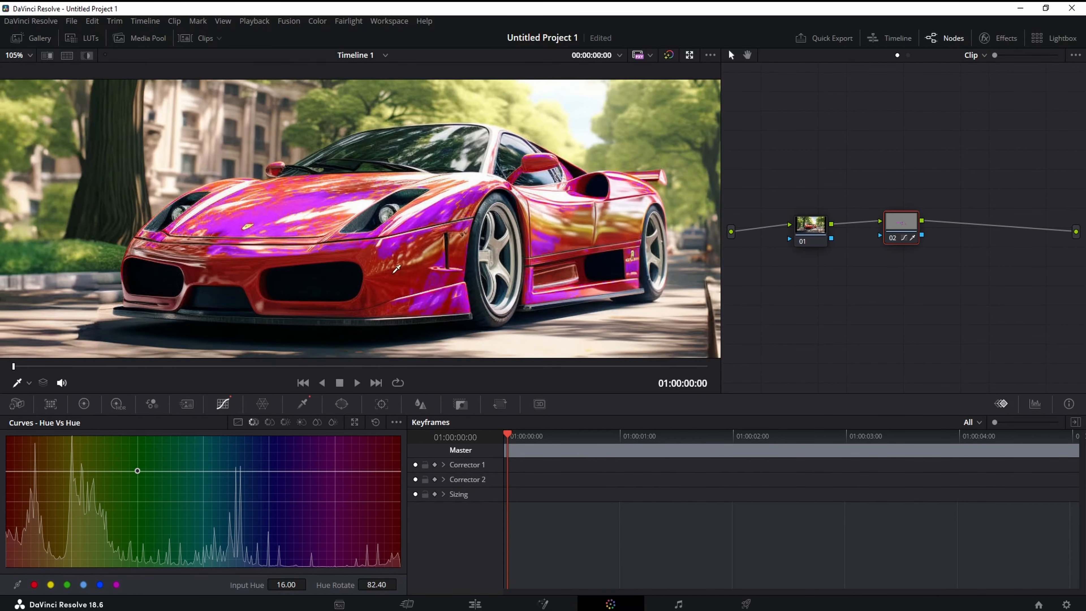
# Add samples of the front bumper and hood paint to node 02's HSL Qualifier selection.
pyautogui.click(301, 404)
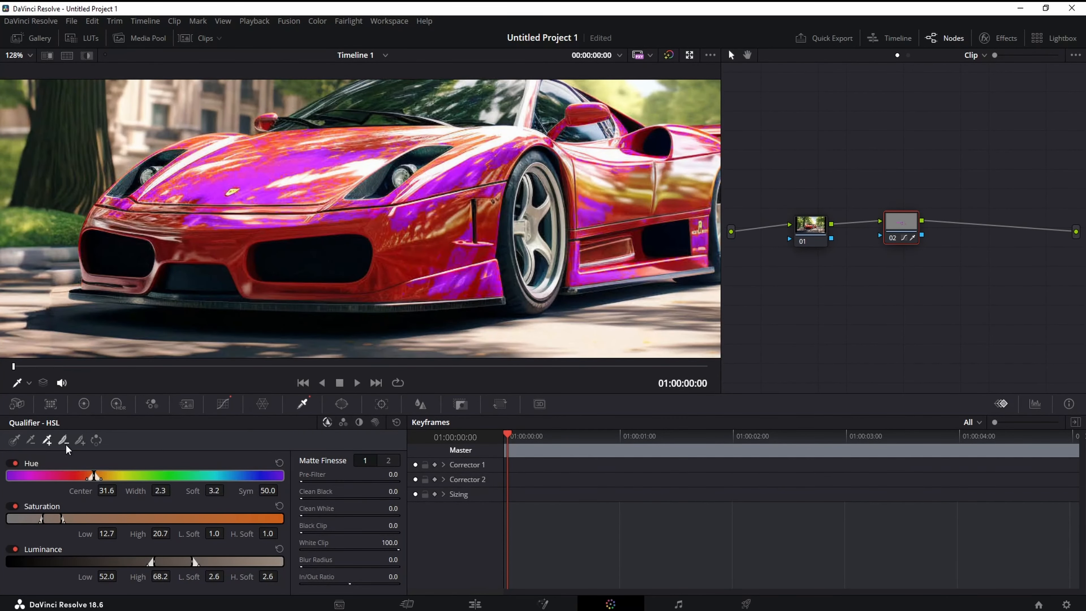
pyautogui.scroll(3, 396, 248)
pyautogui.click(418, 258)
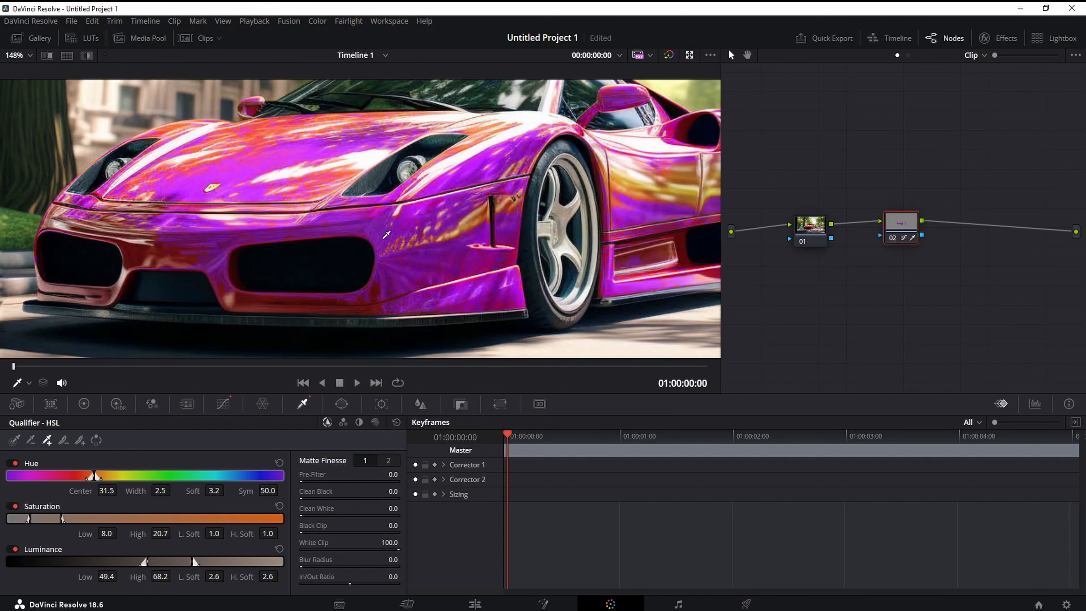
pyautogui.click(368, 296)
pyautogui.click(264, 299)
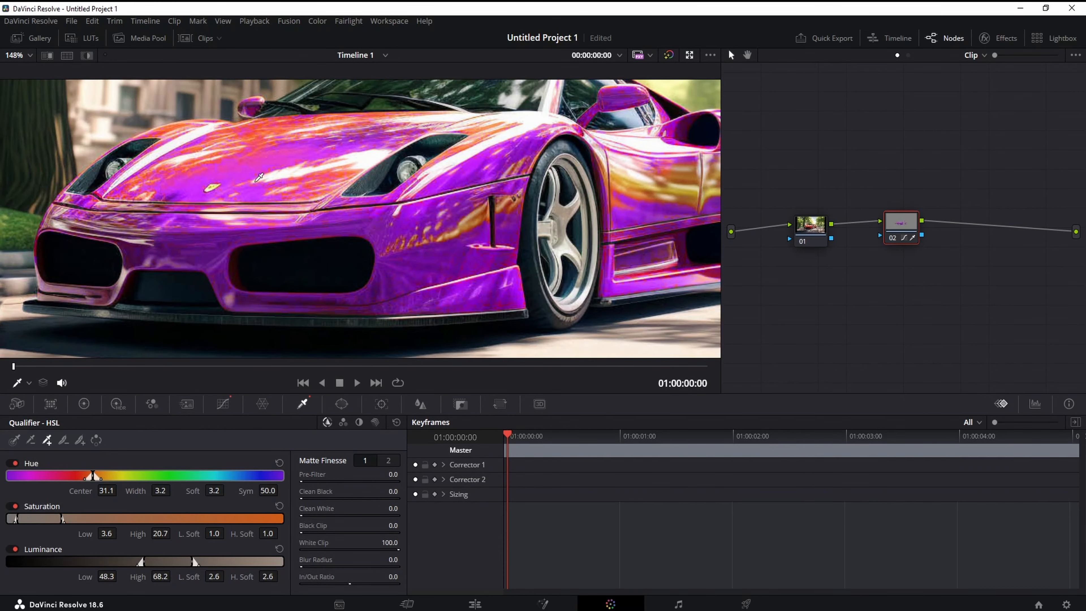
pyautogui.click(264, 131)
# Extend the HSL Qualifier selection with samples of the car's side bodywork and rear paint near the spoiler.
pyautogui.moveTo(497, 162); pyautogui.dragTo(246, 226)
pyautogui.scroll(2, 512, 231)
pyautogui.click(486, 171)
pyautogui.scroll(2, 541, 162)
pyautogui.scroll(2, 545, 158)
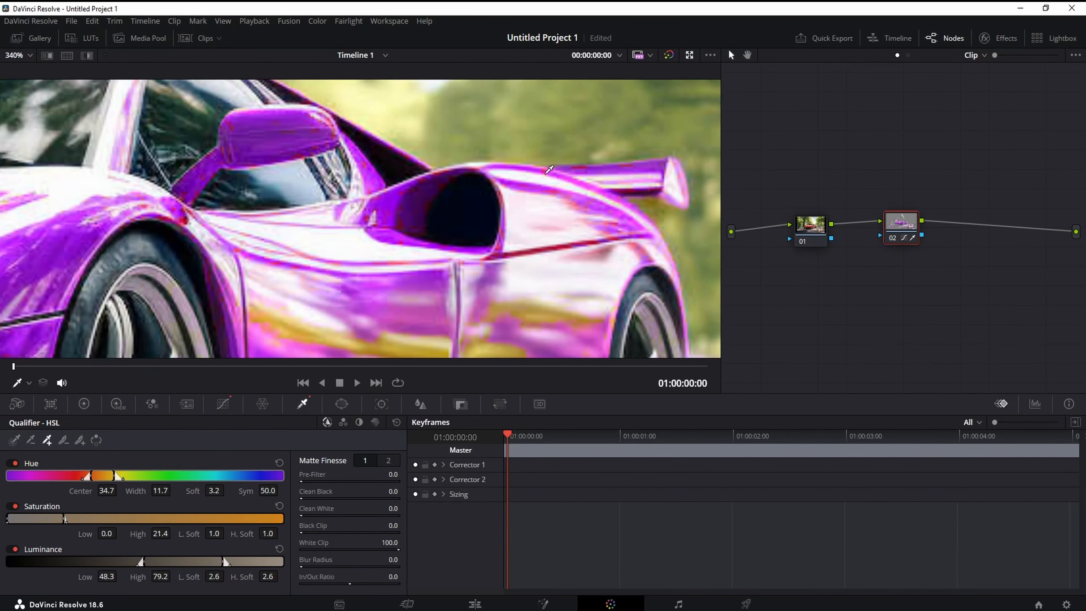
pyautogui.click(559, 187)
pyautogui.scroll(-4, 469, 203)
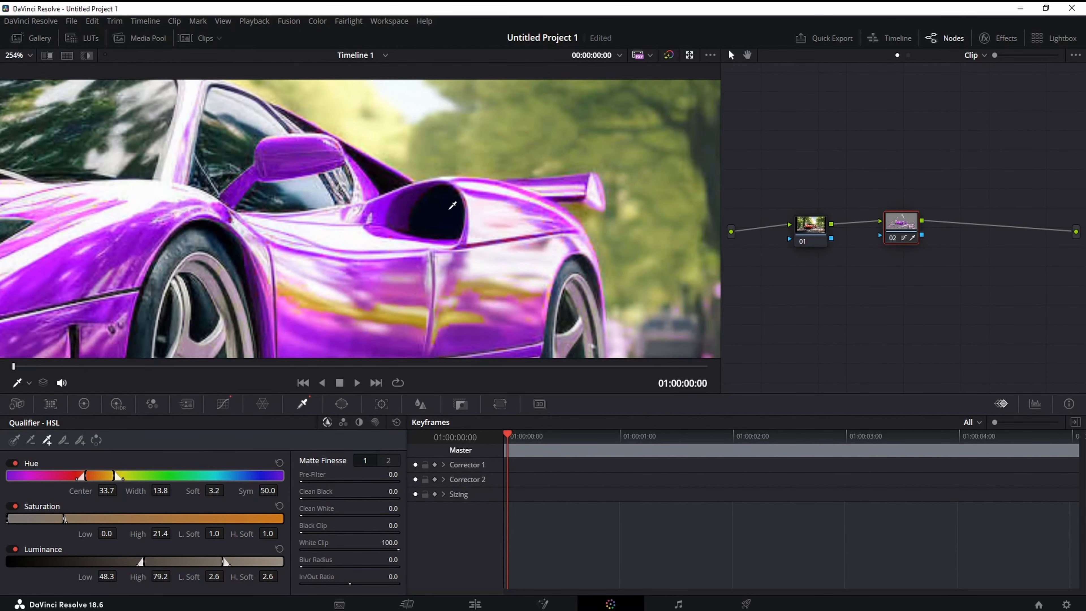
pyautogui.scroll(-4, 348, 296)
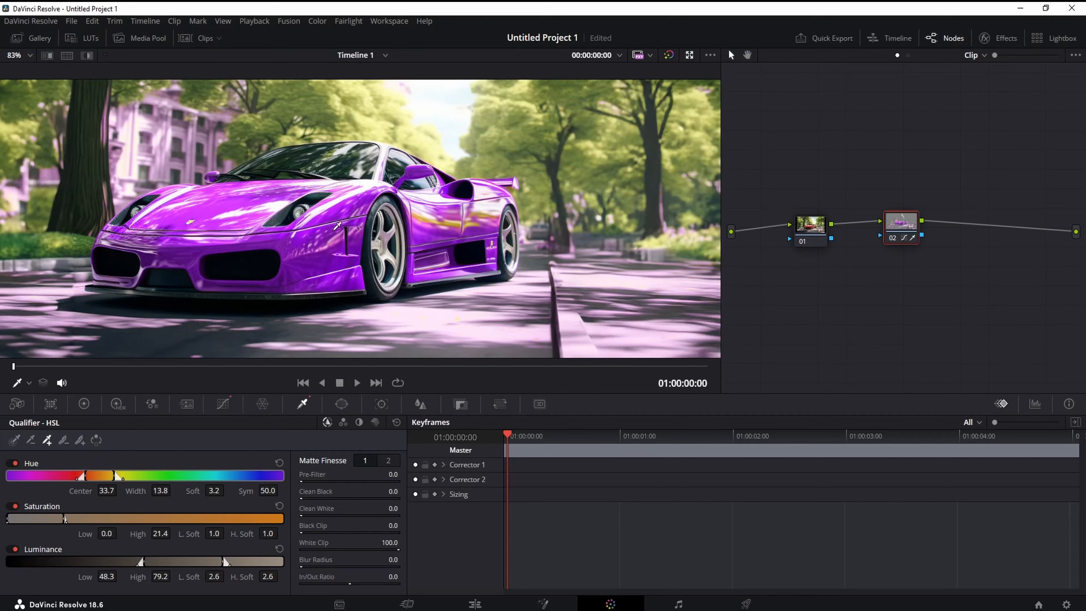
# Turn the car blue by moving the Hue Vs Hue point to input hue 21.15 with a hue rotation of 141.60.
pyautogui.click(223, 404)
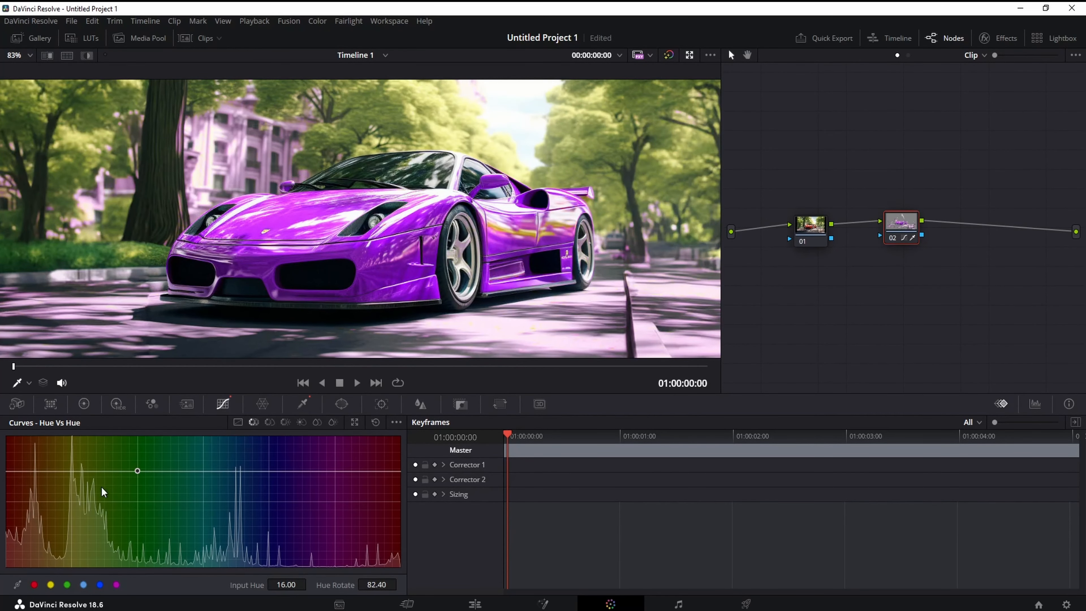
pyautogui.moveTo(137, 476); pyautogui.dragTo(143, 450)
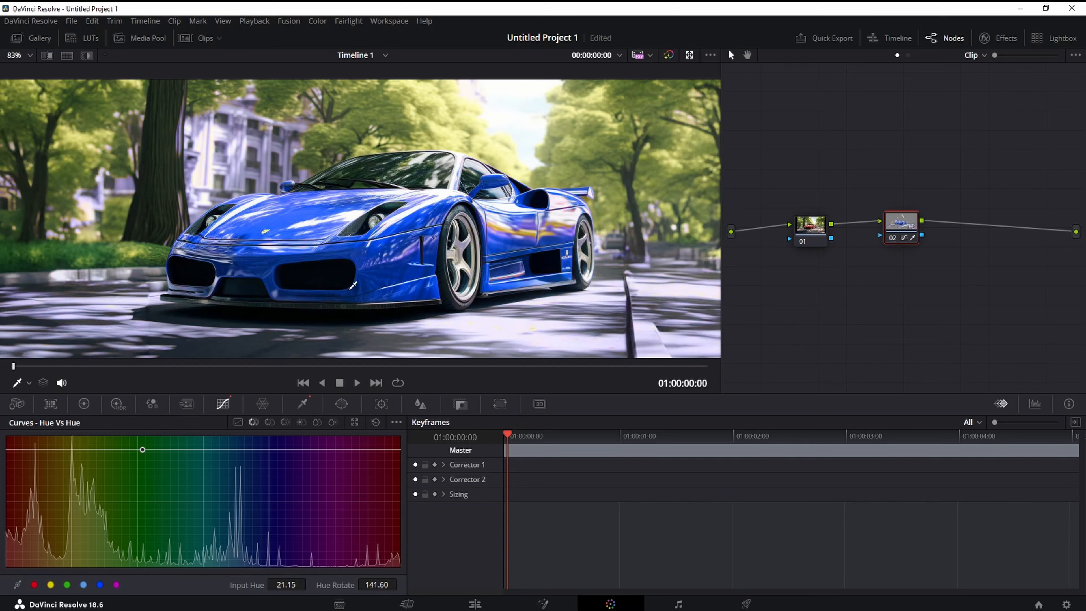
pyautogui.scroll(-2, 394, 263)
pyautogui.scroll(-1, 402, 266)
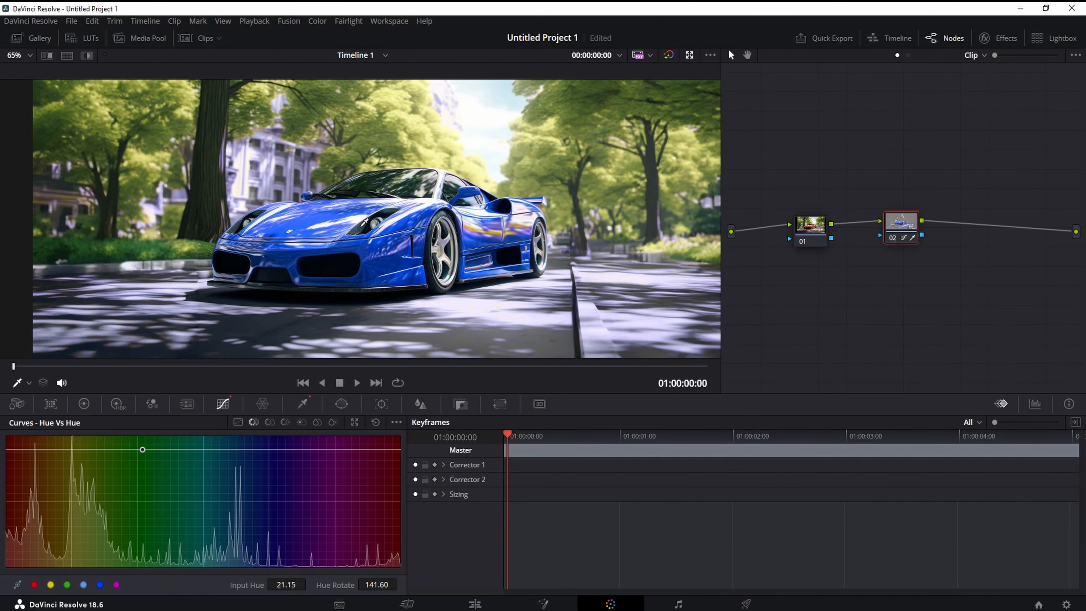
pyautogui.scroll(3, 370, 216)
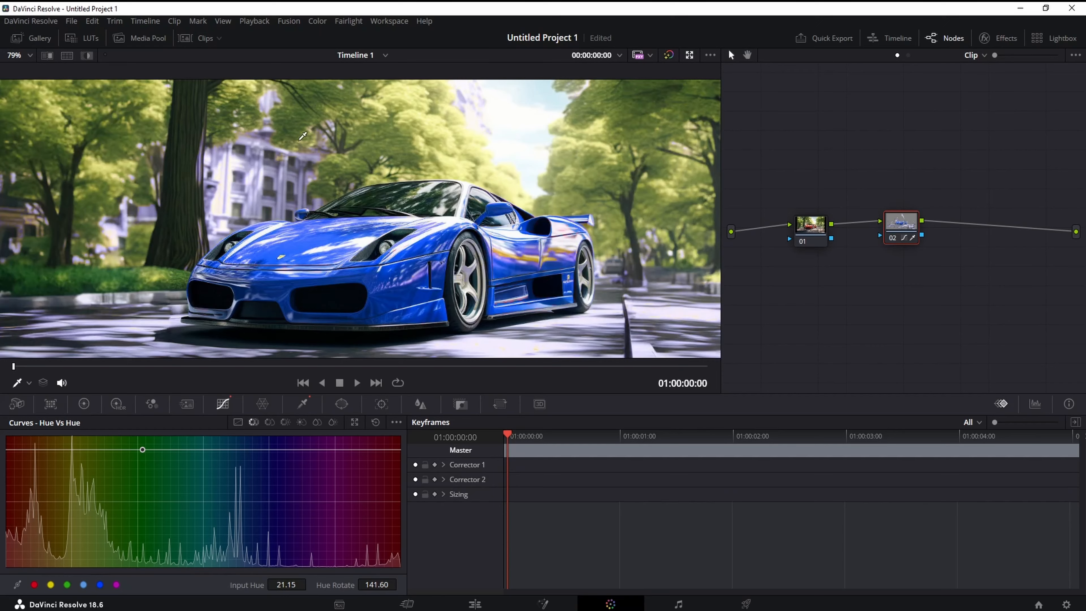
pyautogui.scroll(2, 244, 99)
pyautogui.scroll(-1, 367, 235)
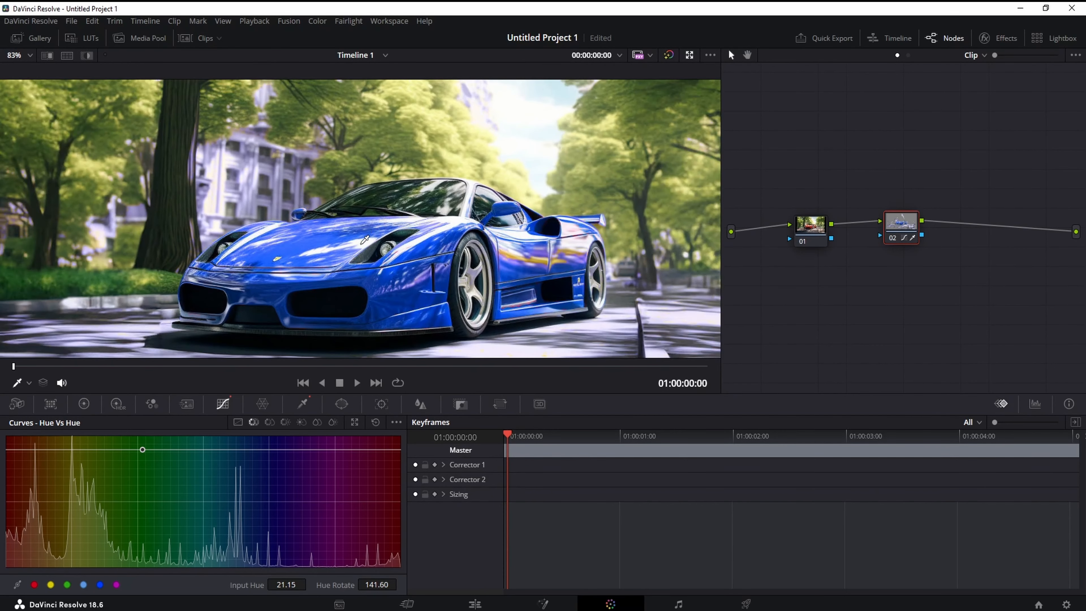
# Start a Curve power window on node 02, tracing from the front fender past the headlight to the bumper's outer side.
pyautogui.click(341, 404)
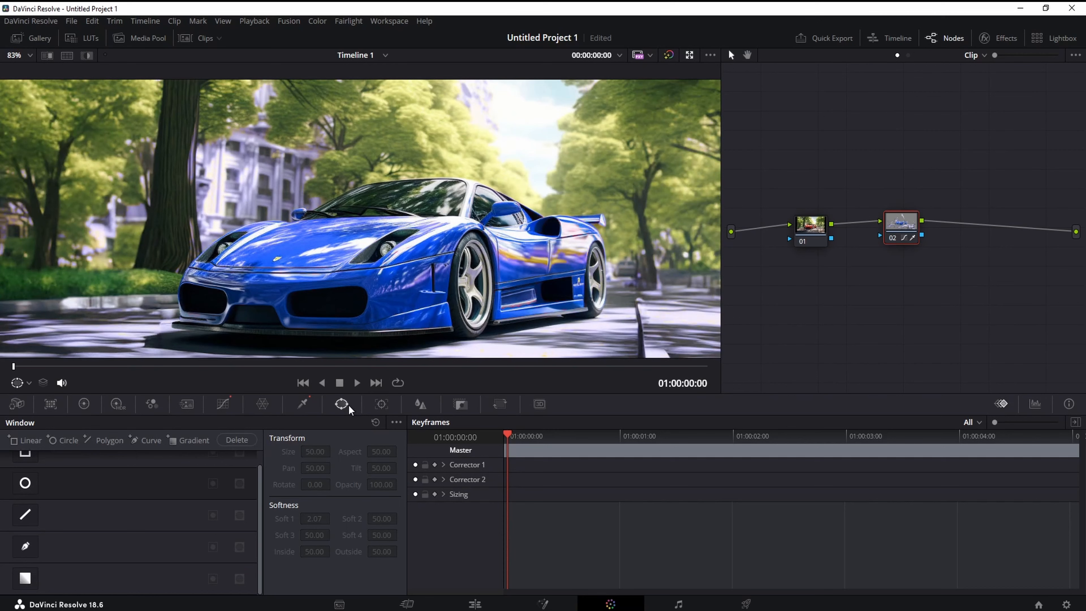
pyautogui.click(30, 546)
pyautogui.scroll(6, 398, 193)
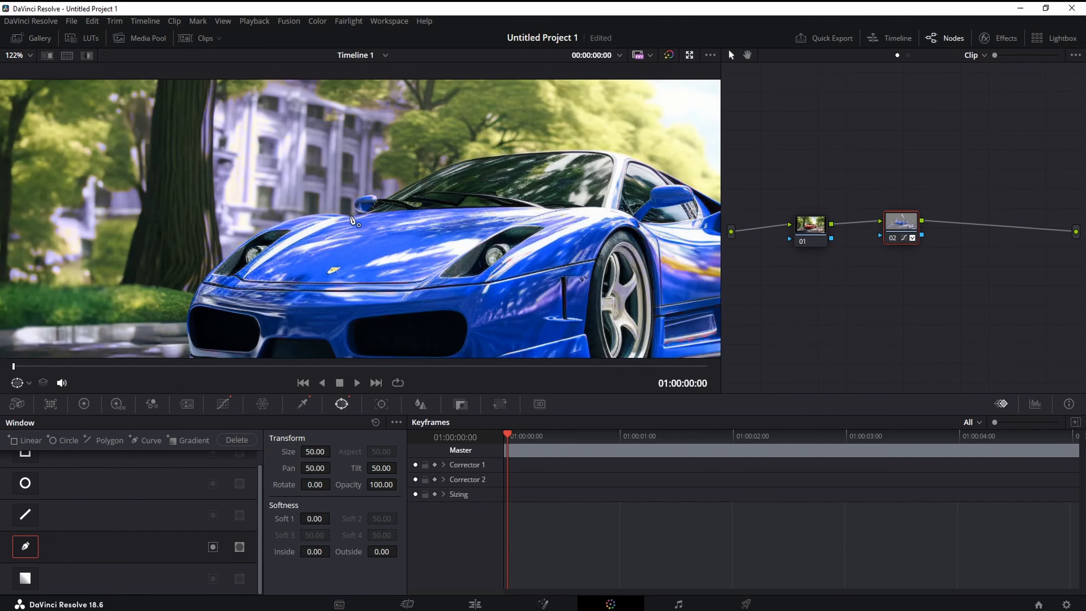
pyautogui.scroll(2, 397, 192)
pyautogui.click(388, 171)
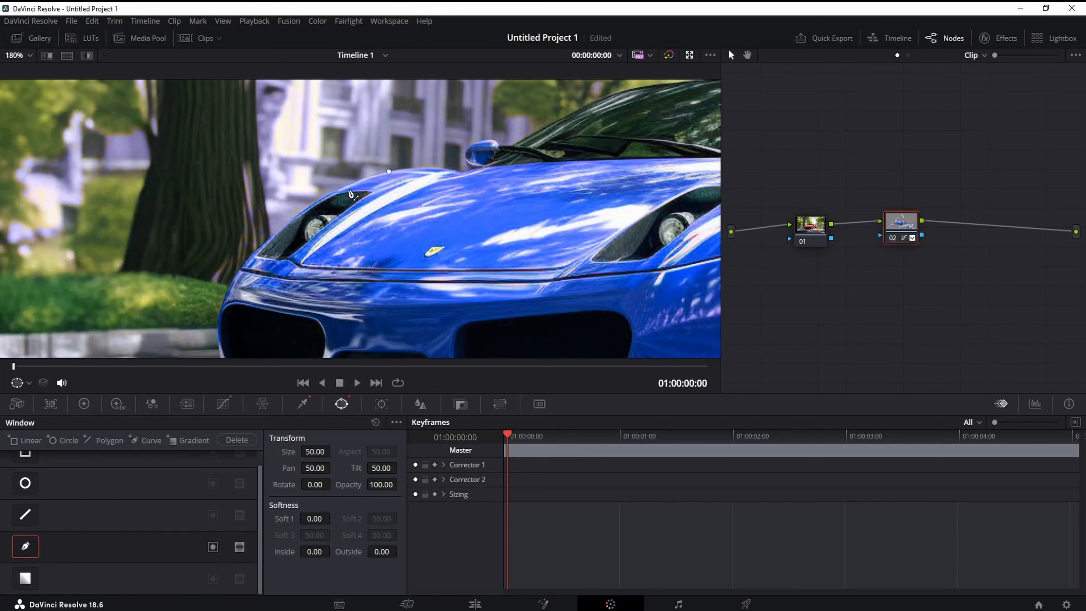
pyautogui.click(326, 196)
pyautogui.click(264, 239)
pyautogui.click(231, 281)
pyautogui.click(217, 318)
pyautogui.scroll(-3, 220, 341)
# Continue the curve window around the bumper's lower corner and along the car's underside to the rear wheel.
pyautogui.click(213, 235)
pyautogui.rightClick(220, 268)
pyautogui.moveTo(220, 272); pyautogui.dragTo(198, 248)
pyautogui.click(195, 245)
pyautogui.click(213, 250)
pyautogui.click(325, 257)
pyautogui.moveTo(325, 257); pyautogui.dragTo(71, 258)
pyautogui.click(284, 264)
pyautogui.moveTo(284, 264); pyautogui.dragTo(68, 266)
pyautogui.click(228, 263)
pyautogui.click(330, 259)
pyautogui.moveTo(569, 235); pyautogui.dragTo(333, 299)
# Trace the curve window up the rear fender, around the spoiler and along the sloping rear roofline.
pyautogui.scroll(2, 414, 143)
pyautogui.click(422, 272)
pyautogui.click(401, 252)
pyautogui.click(394, 247)
pyautogui.click(416, 247)
pyautogui.click(436, 256)
pyautogui.click(443, 252)
pyautogui.click(428, 216)
pyautogui.click(252, 224)
pyautogui.moveTo(235, 219); pyautogui.dragTo(372, 287)
pyautogui.scroll(1, 372, 287)
pyautogui.click(208, 193)
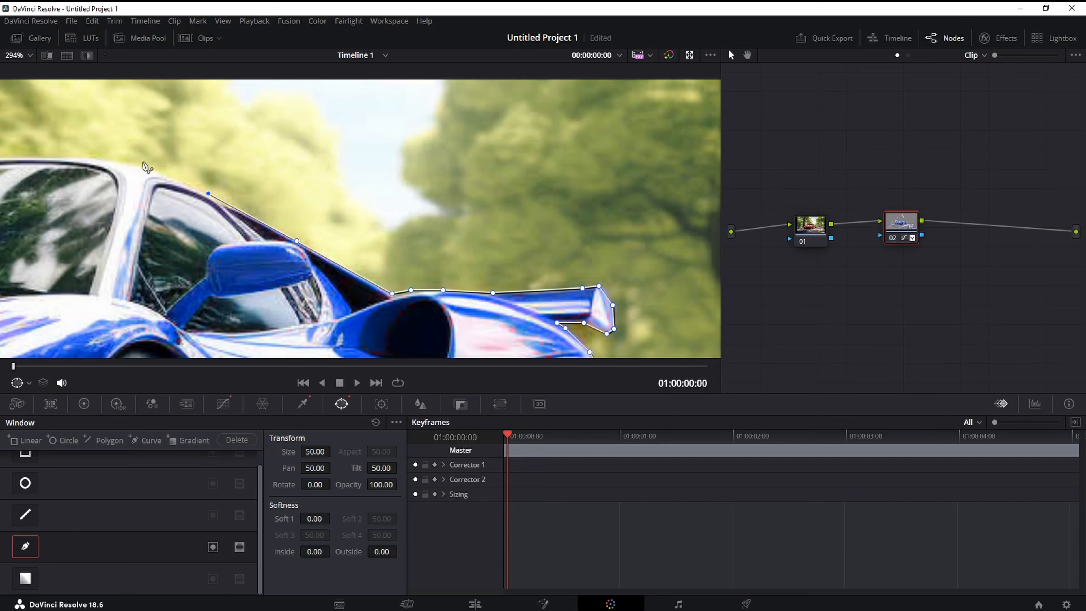
# Trace the curve window over the roof and down the windshield's edge towards the far side mirror.
pyautogui.click(129, 163)
pyautogui.moveTo(85, 201); pyautogui.dragTo(371, 185)
pyautogui.click(317, 141)
pyautogui.moveTo(163, 152); pyautogui.dragTo(350, 136)
pyautogui.click(351, 136)
pyautogui.click(235, 151)
pyautogui.moveTo(235, 152); pyautogui.dragTo(406, 120)
pyautogui.click(313, 164)
pyautogui.click(211, 220)
pyautogui.moveTo(211, 220); pyautogui.dragTo(393, 233)
pyautogui.scroll(3, 363, 226)
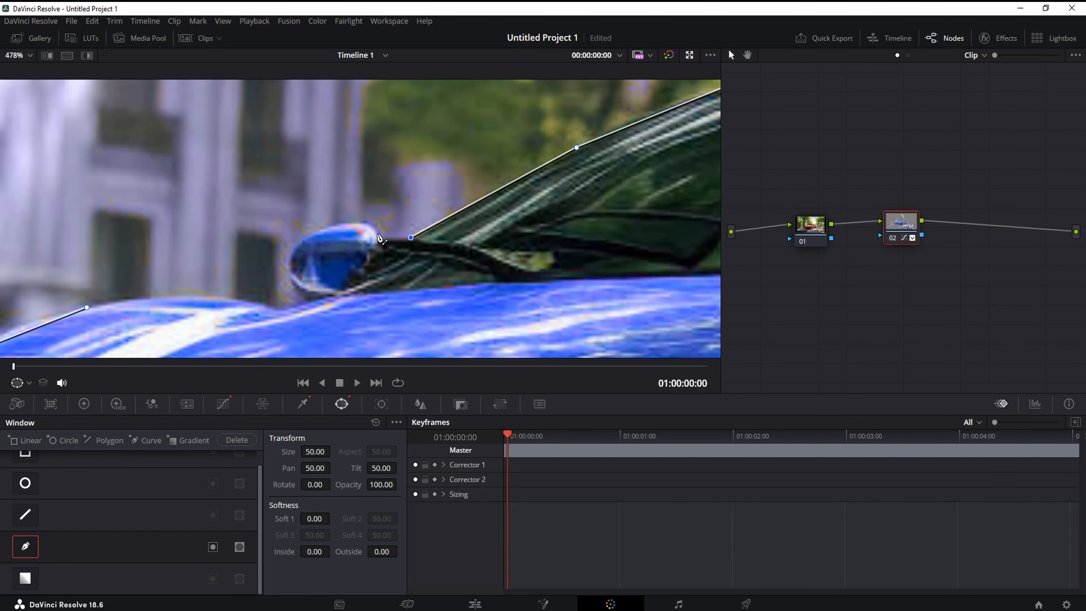
# Trace the curve window around the far side mirror and along the hood's edge, closing it at its starting point.
pyautogui.click(288, 266)
pyautogui.click(293, 289)
pyautogui.click(308, 297)
pyautogui.click(285, 305)
pyautogui.click(262, 303)
pyautogui.click(194, 295)
pyautogui.click(109, 300)
pyautogui.moveTo(110, 299); pyautogui.dragTo(285, 215)
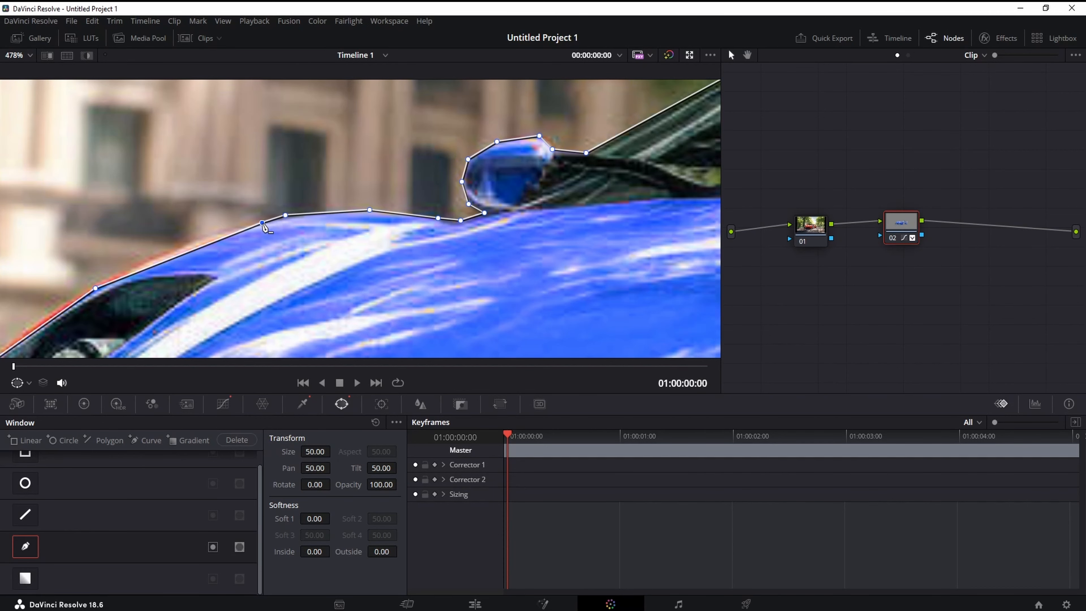
# Refine the curve window above the headlight by adding and moving control points to fit the fender's edge.
pyautogui.scroll(-5, 262, 223)
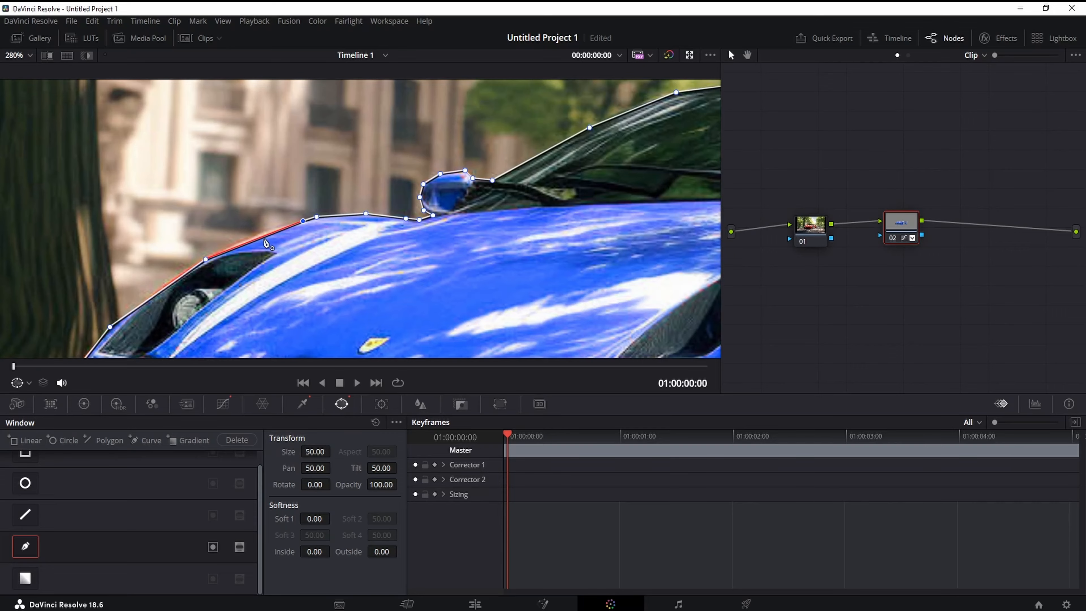
pyautogui.scroll(3, 256, 244)
pyautogui.scroll(1, 401, 213)
pyautogui.click(387, 207)
pyautogui.moveTo(388, 207); pyautogui.dragTo(378, 202)
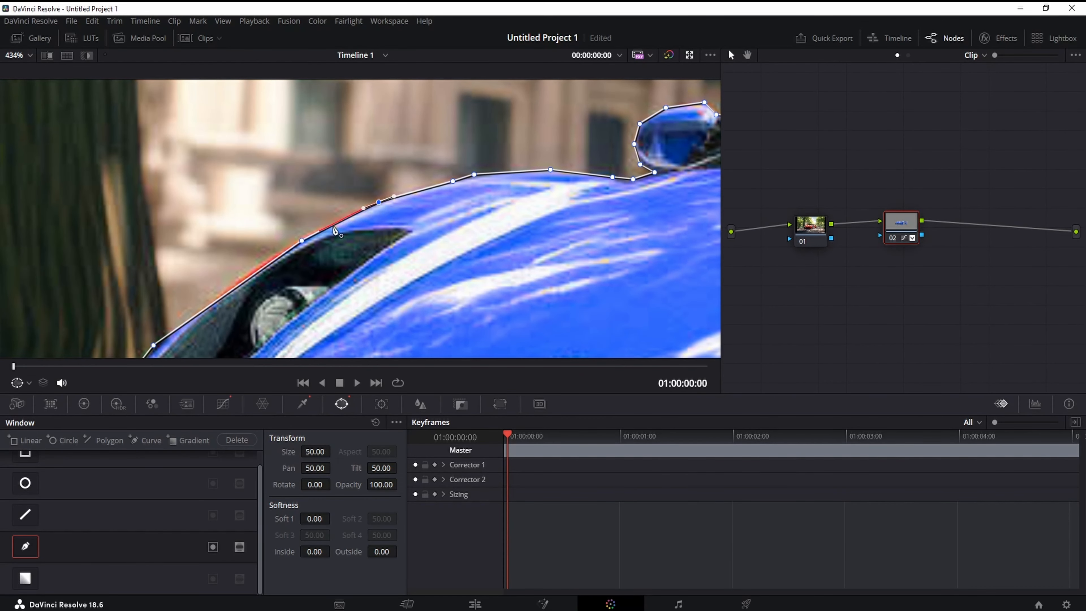
pyautogui.moveTo(303, 242); pyautogui.dragTo(304, 236)
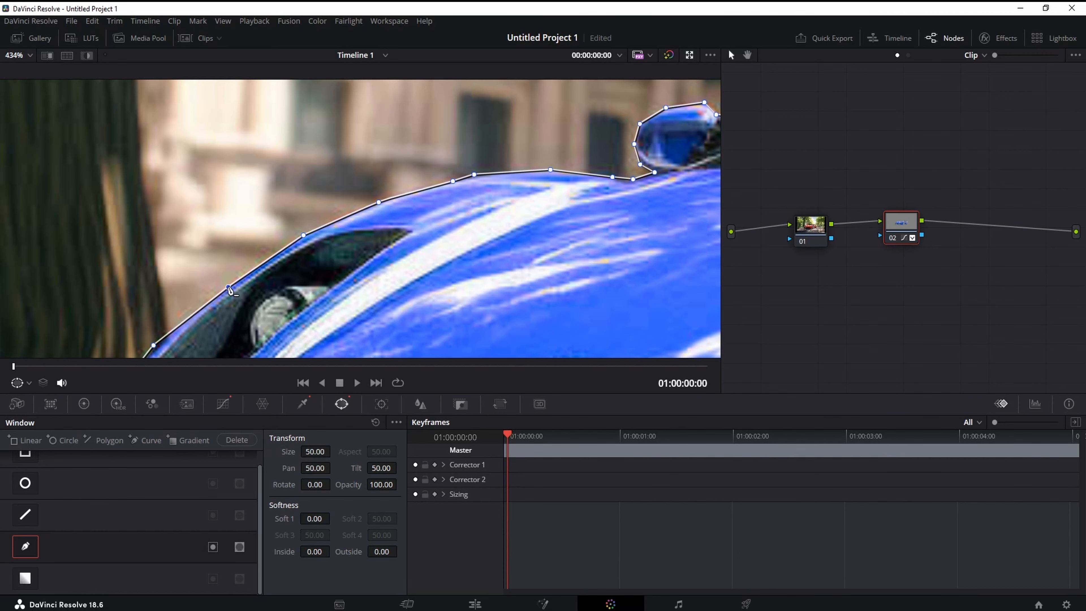
pyautogui.scroll(-8, 531, 190)
pyautogui.scroll(-3, 531, 191)
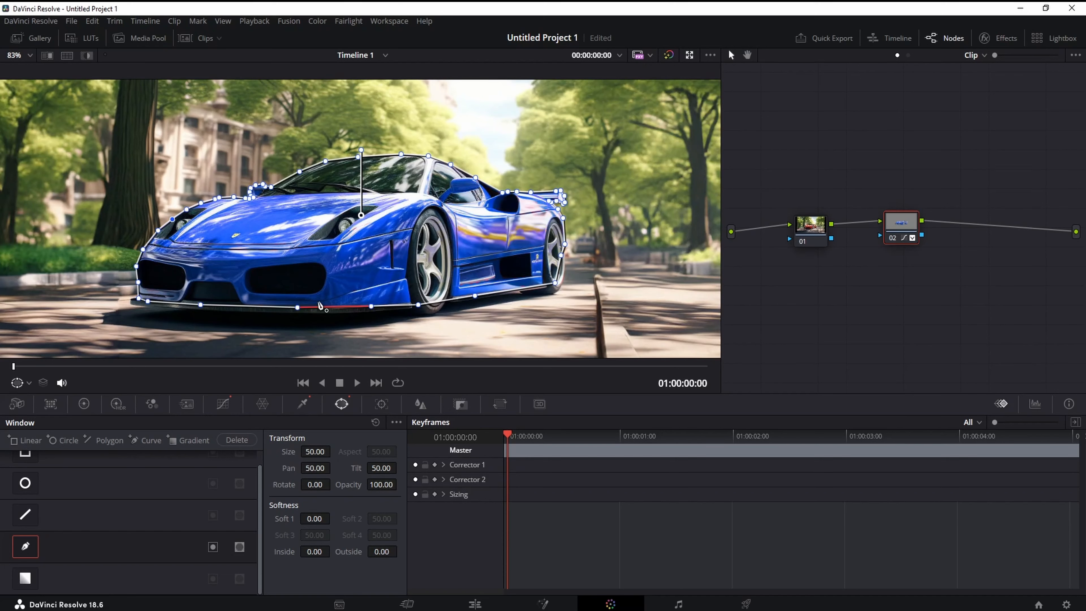
# Set the viewer's on-screen controls to Off to hide the power window outline.
pyautogui.click(17, 384)
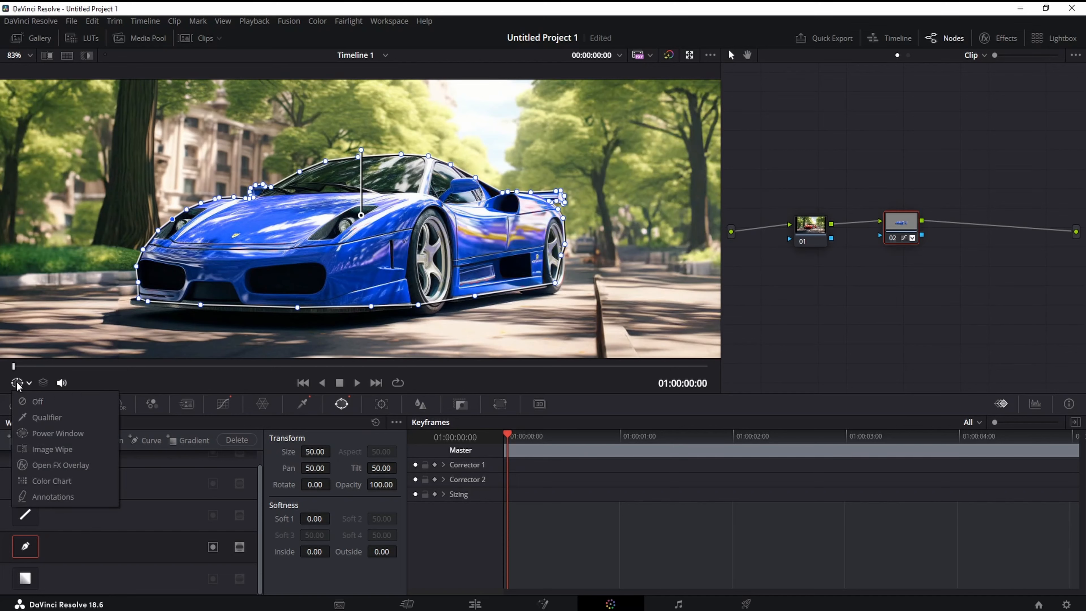
pyautogui.click(26, 401)
pyautogui.scroll(-3, 505, 233)
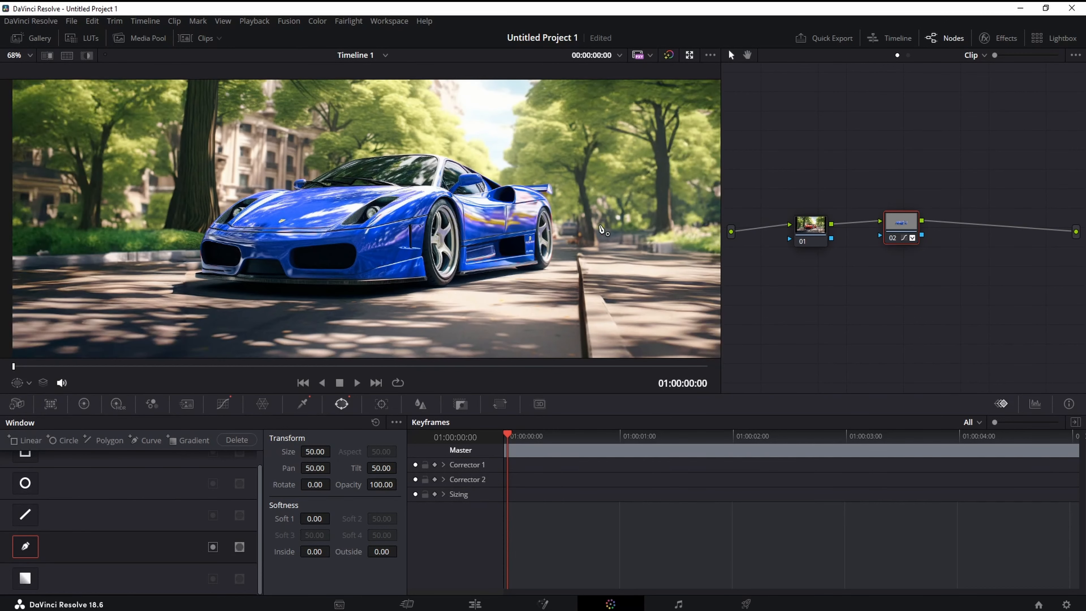
pyautogui.moveTo(374, 211); pyautogui.dragTo(358, 233)
pyautogui.moveTo(436, 247); pyautogui.dragTo(444, 234)
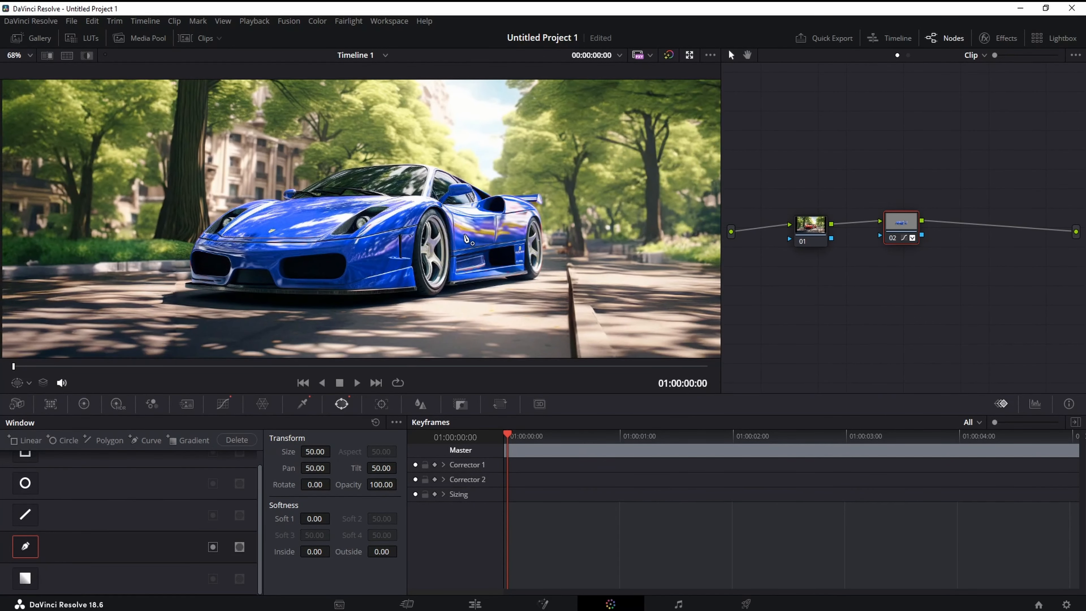
# Toggle all grades off and on several times to compare the original and recolored car.
pyautogui.hotkey('shift', 'd')
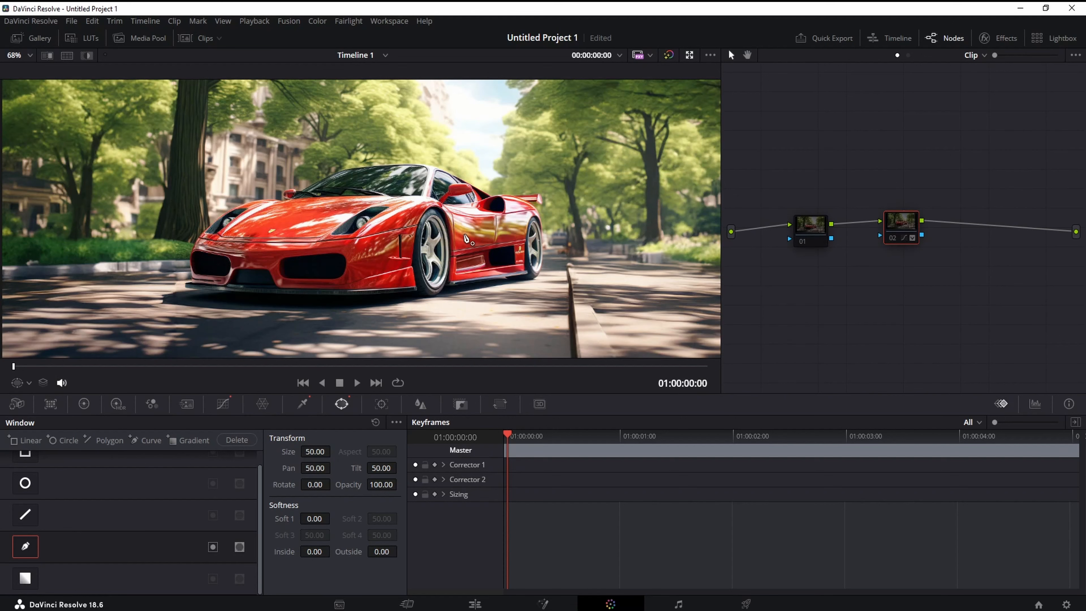
pyautogui.hotkey('shift', 'd')
pyautogui.hotkey('shift', 'd')
pyautogui.hotkey('shift', 'd')
pyautogui.hotkey('shift', 'd')
pyautogui.hotkey('shift', 'd')
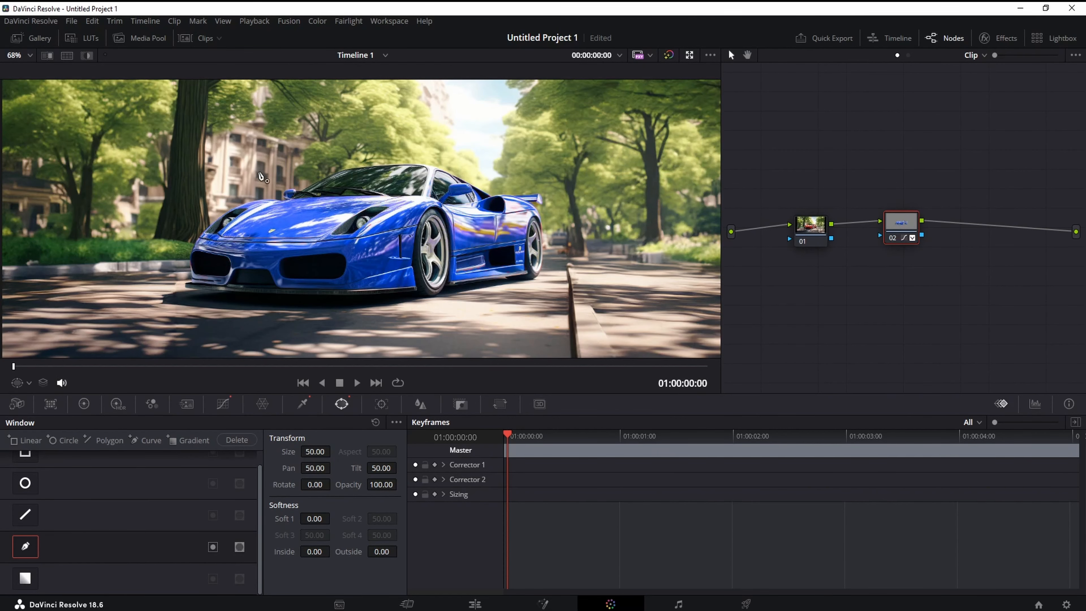
pyautogui.scroll(5, 291, 163)
pyautogui.scroll(-3, 455, 227)
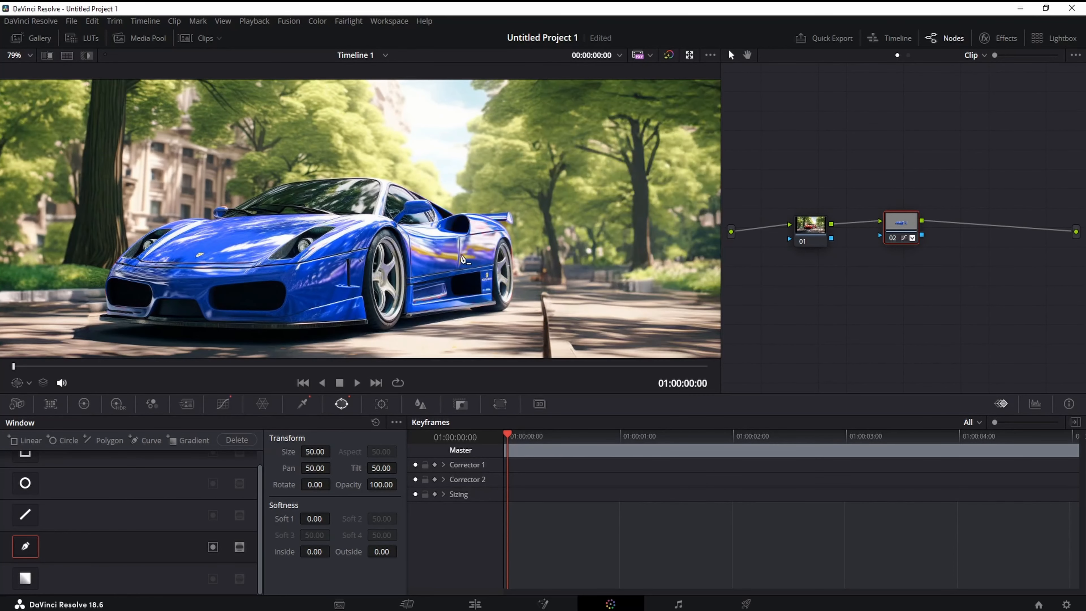
pyautogui.hotkey('shift', 'd')
pyautogui.hotkey('shift', 'd')
# Move node 02 above node 01's level in the node graph and show its HSL Qualifier settings.
pyautogui.moveTo(902, 216); pyautogui.dragTo(911, 176)
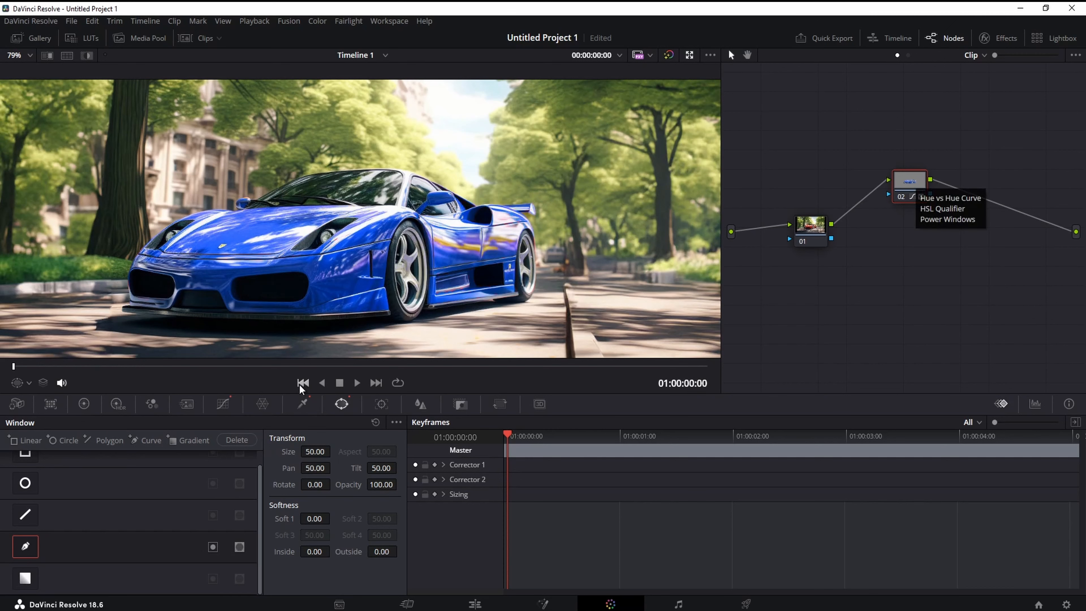
pyautogui.click(304, 405)
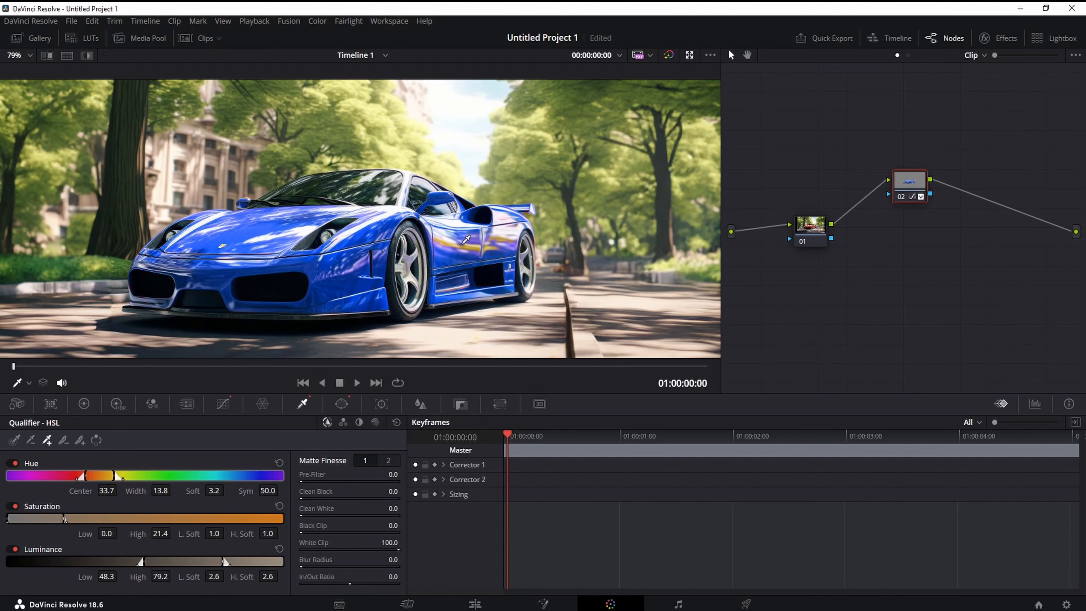
pyautogui.scroll(2, 523, 256)
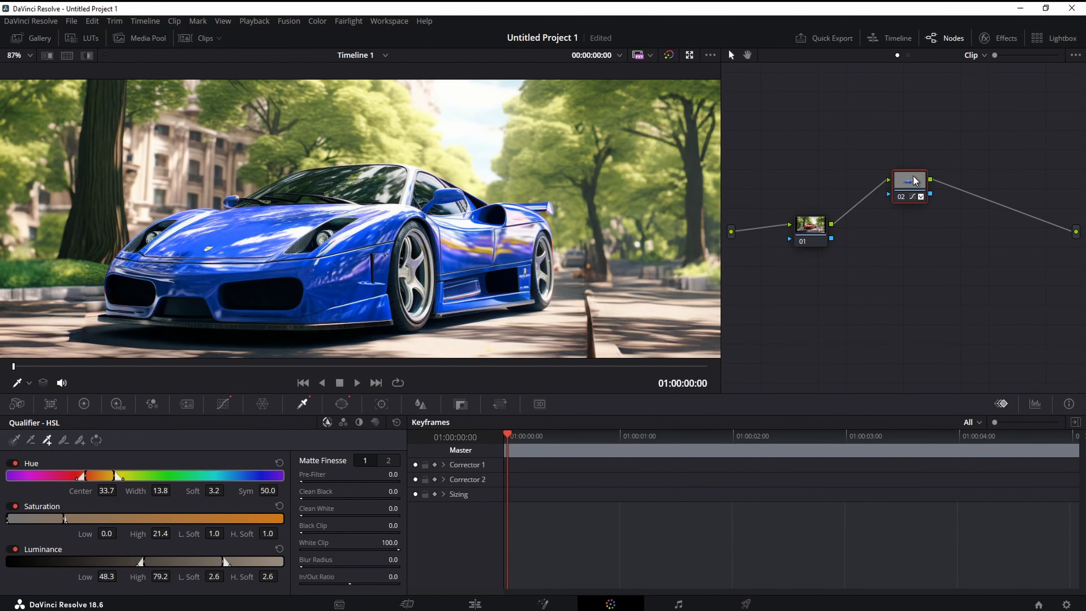
pyautogui.moveTo(913, 180); pyautogui.dragTo(908, 172)
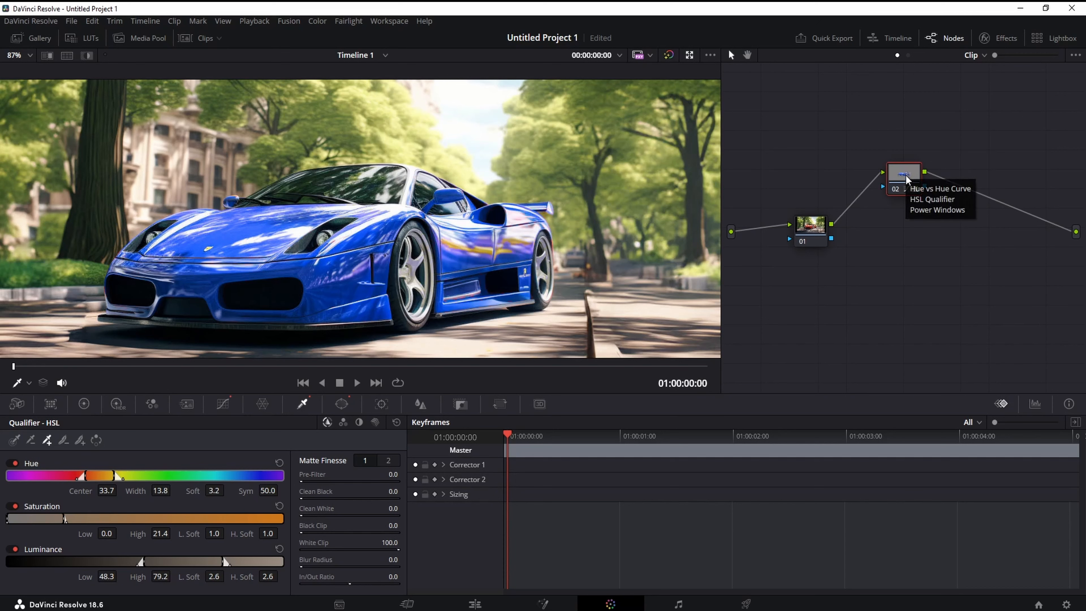
# Add a parallel node to node 02, and select the new node 03 beneath it.
pyautogui.rightClick(908, 180)
pyautogui.moveTo(952, 235)
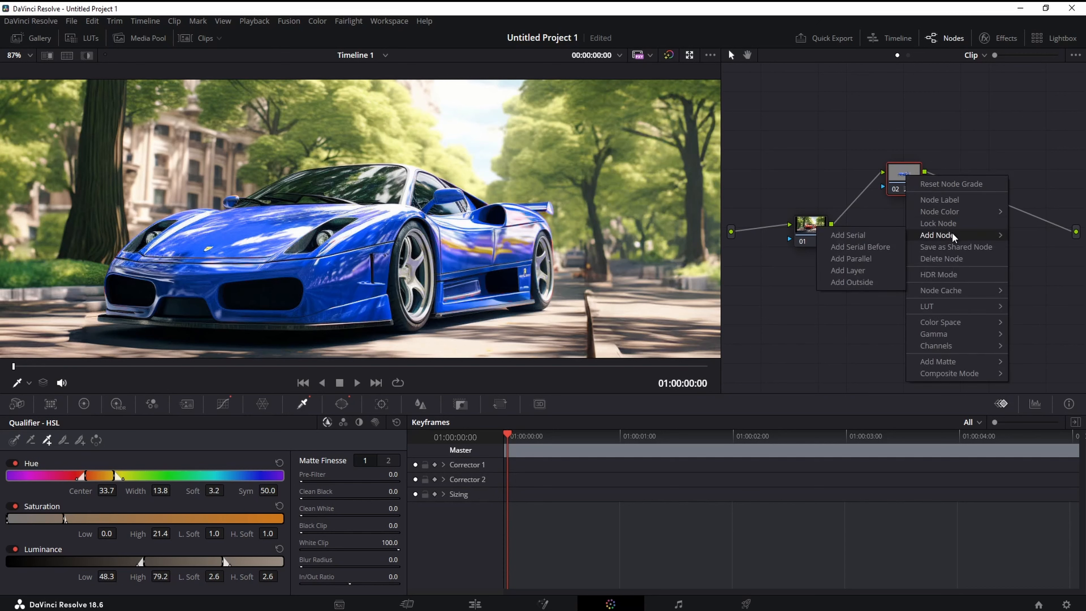
pyautogui.click(851, 259)
pyautogui.click(959, 200)
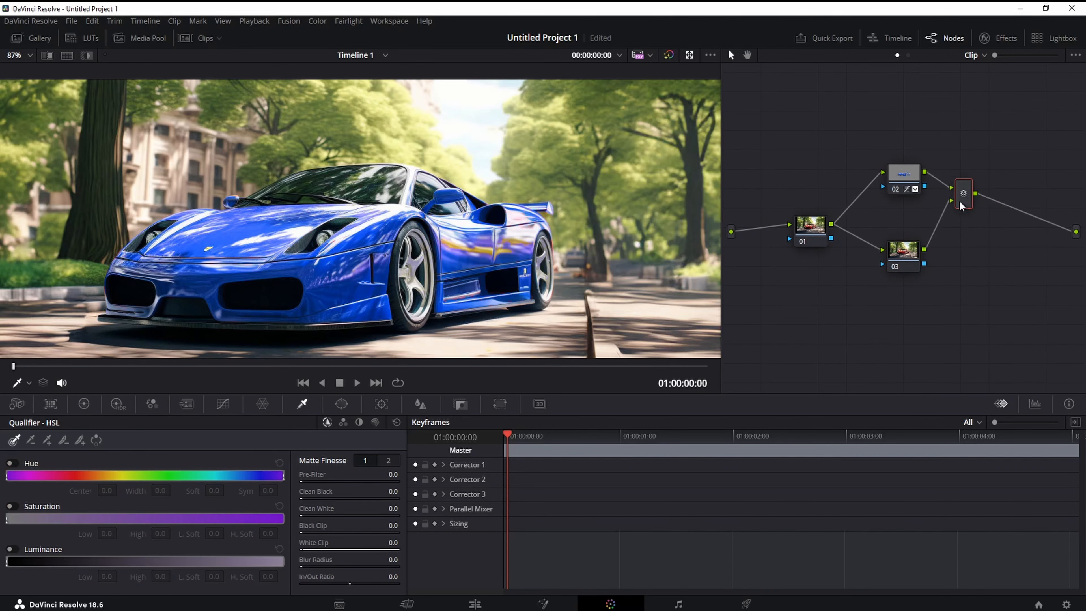
pyautogui.click(901, 252)
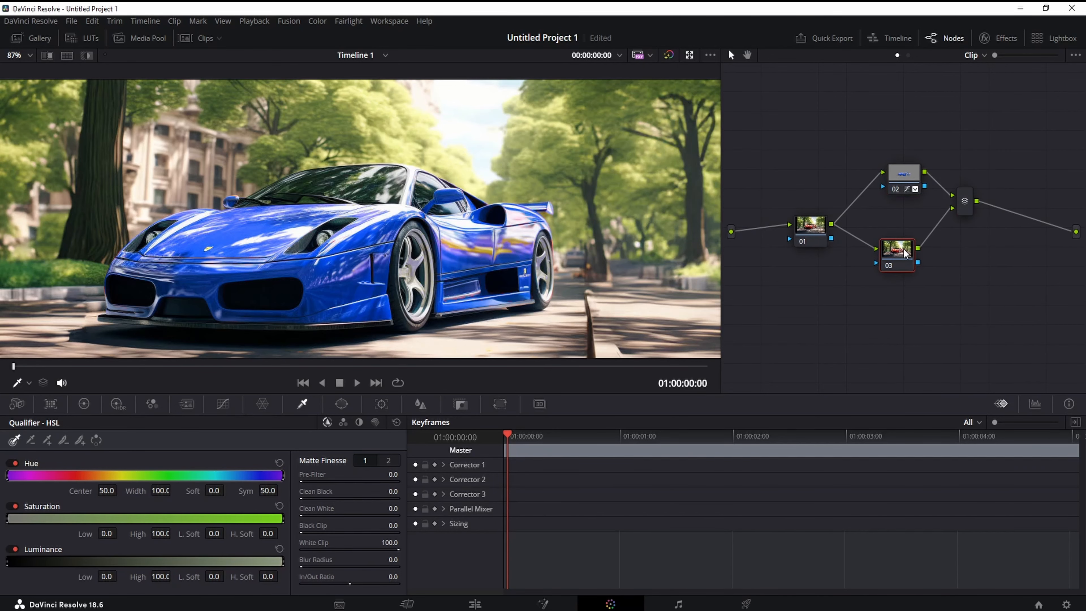
pyautogui.scroll(-3, 636, 188)
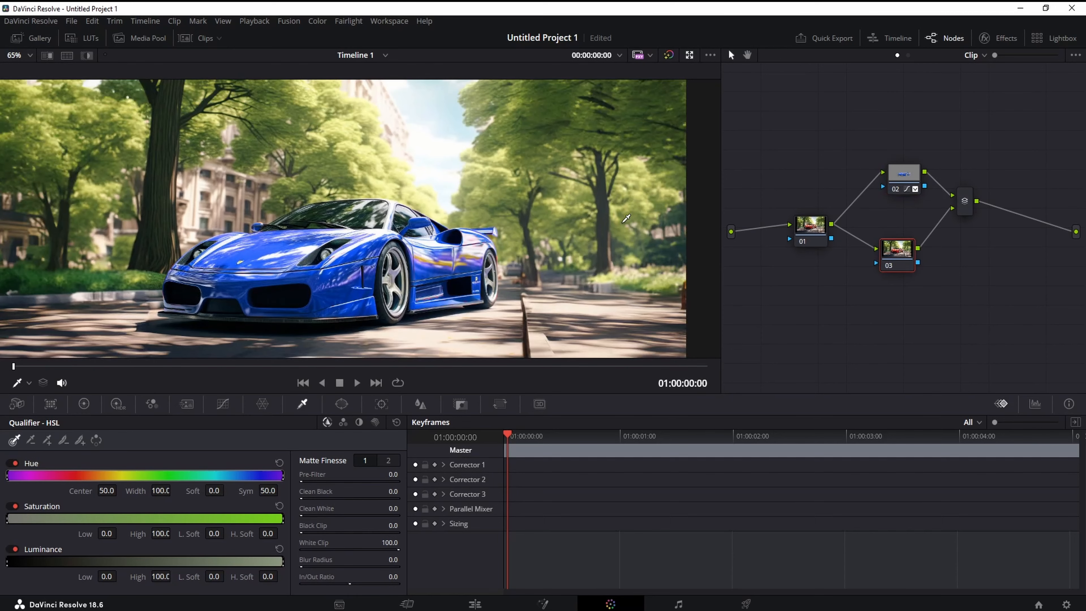
# Sample the green tree foliage with node 03's HSL Qualifier and check the selection in highlight view.
pyautogui.scroll(-1, 320, 175)
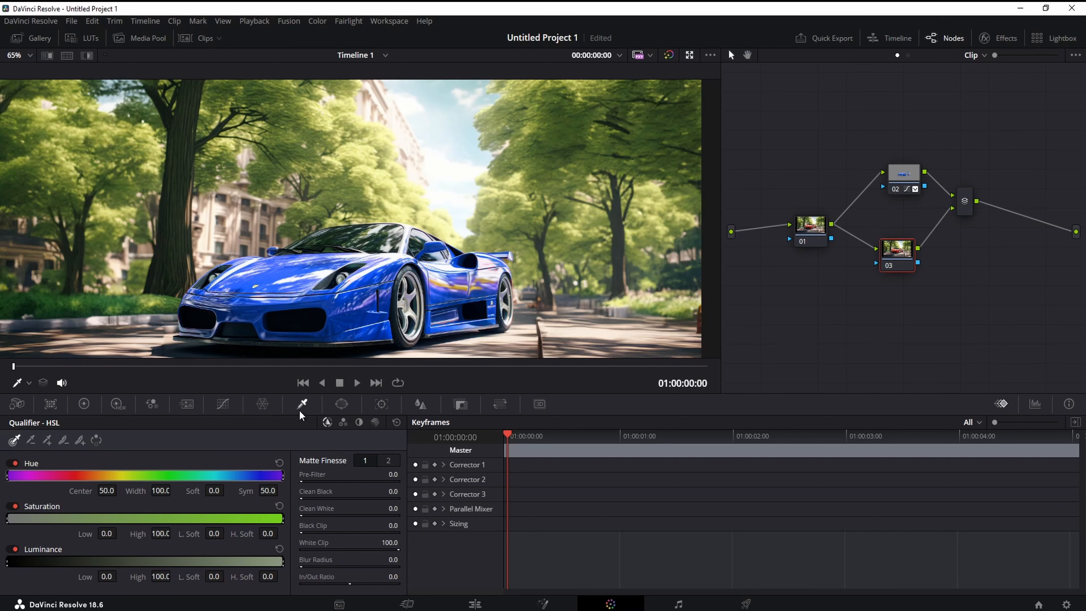
pyautogui.click(298, 108)
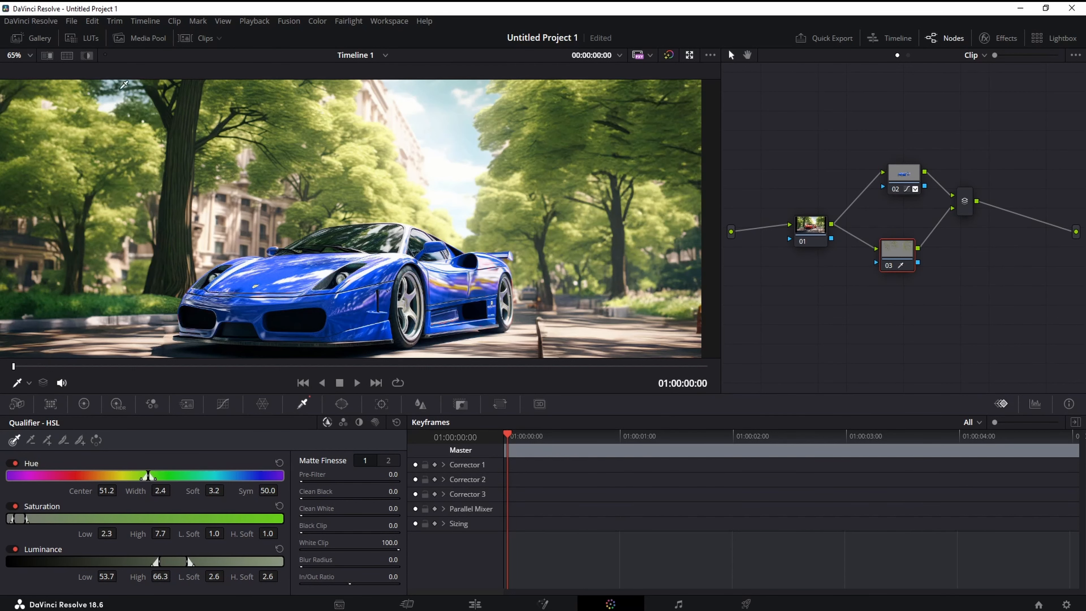
pyautogui.click(88, 55)
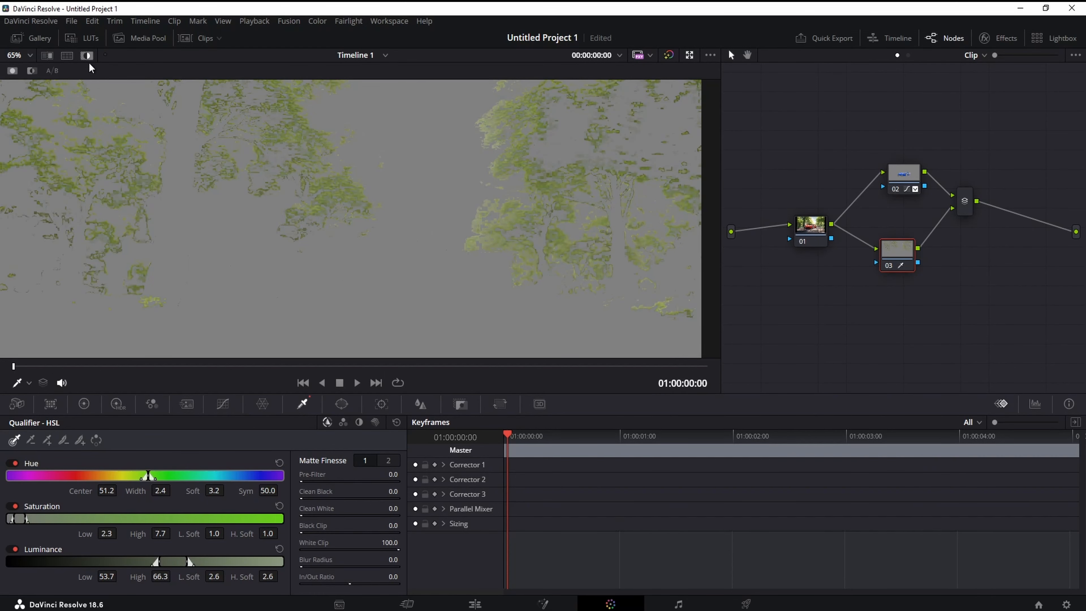
pyautogui.click(88, 56)
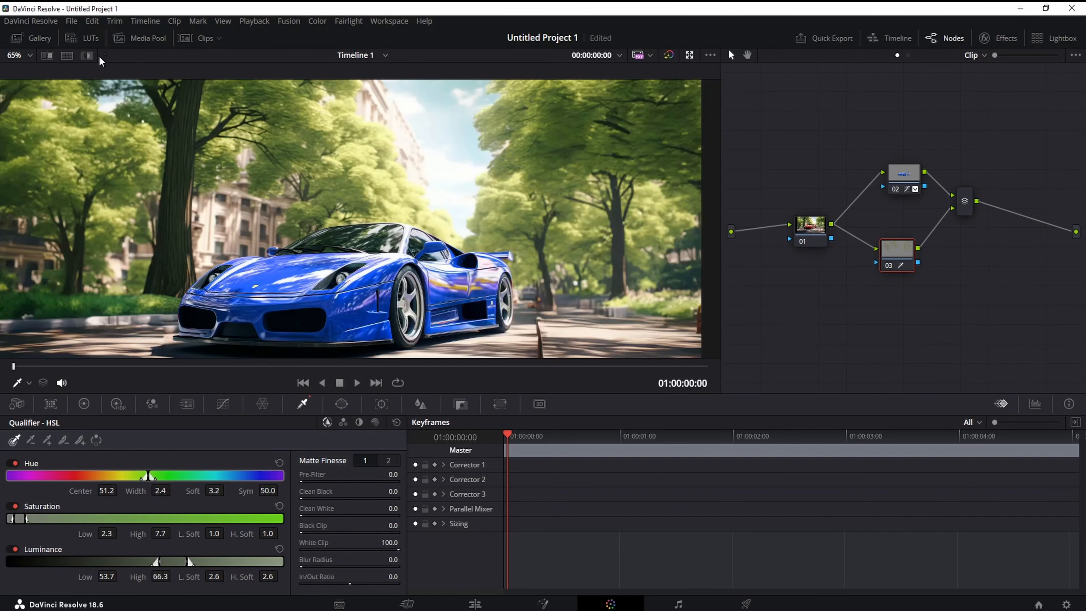
# Add more foliage samples from both sides of the image to node 03's qualifier selection.
pyautogui.click(48, 442)
pyautogui.click(21, 178)
pyautogui.click(677, 108)
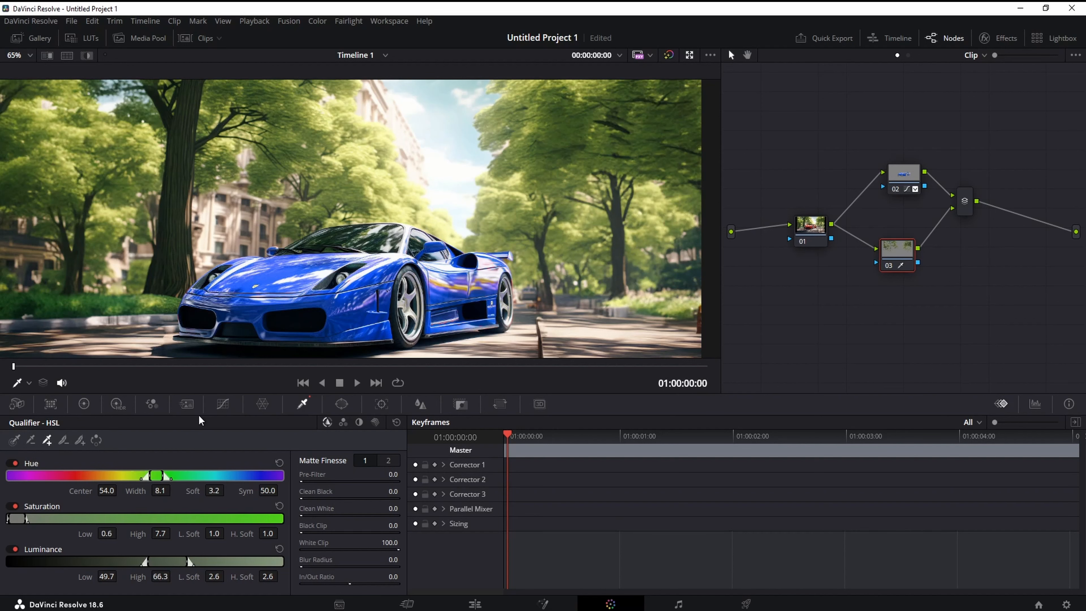
# Rotate the foliage hue by about 29.6 with Hue Vs Hue and raise its saturation strongly with Hue Vs Sat.
pyautogui.click(223, 403)
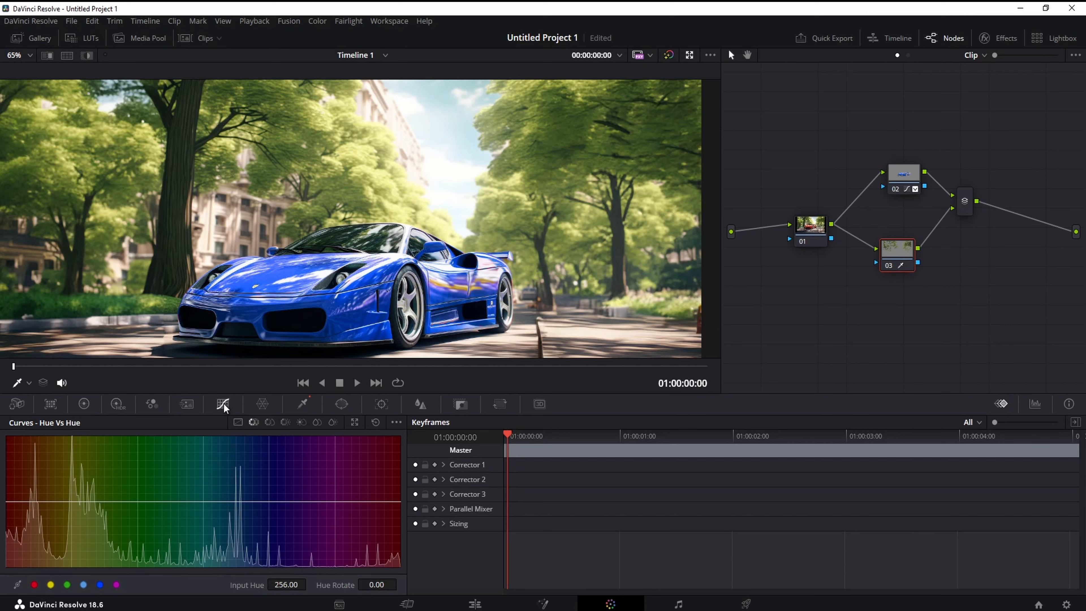
pyautogui.moveTo(91, 501)
pyautogui.mouseDown()
pyautogui.moveTo(91, 533)
pyautogui.moveTo(89, 472)
pyautogui.moveTo(86, 491)
pyautogui.mouseUp()
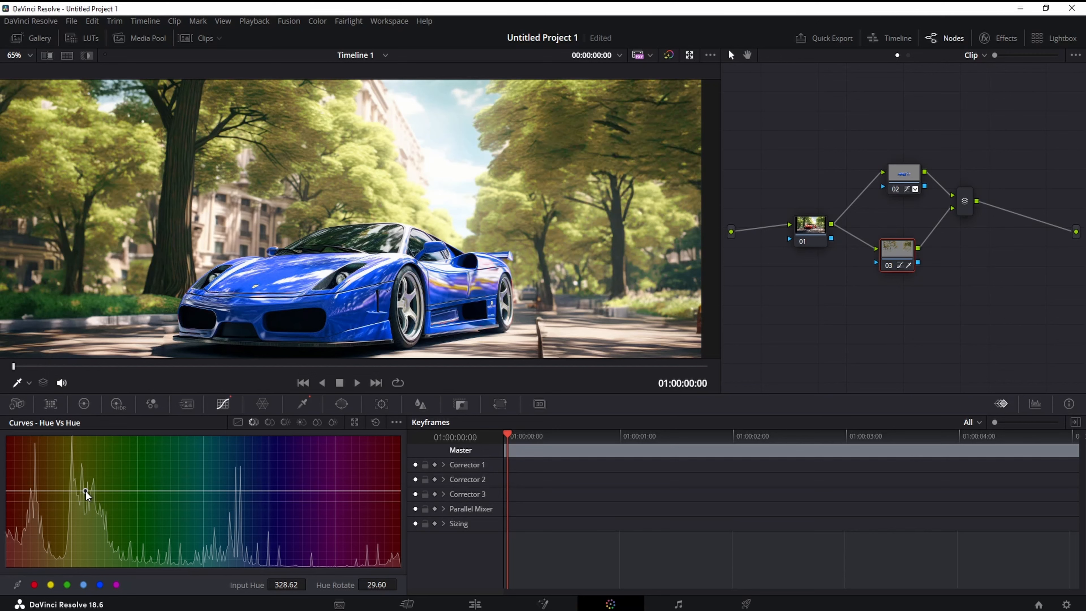
pyautogui.click(269, 422)
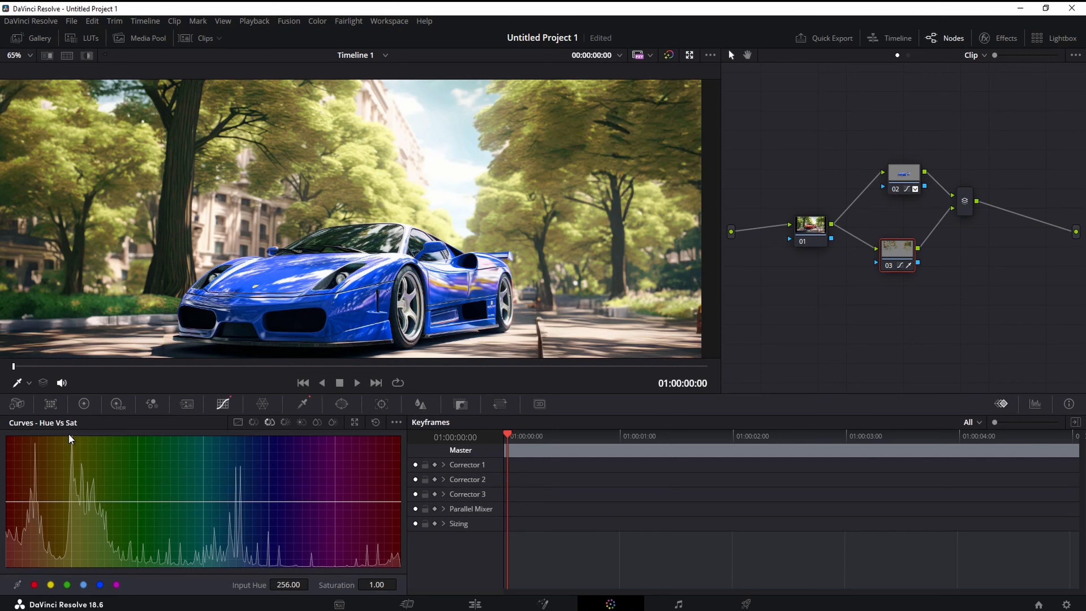
pyautogui.moveTo(85, 501); pyautogui.dragTo(86, 444)
# Brighten the foliage with Hue Vs Lum to a Lum Gain of about 1.44.
pyautogui.click(288, 423)
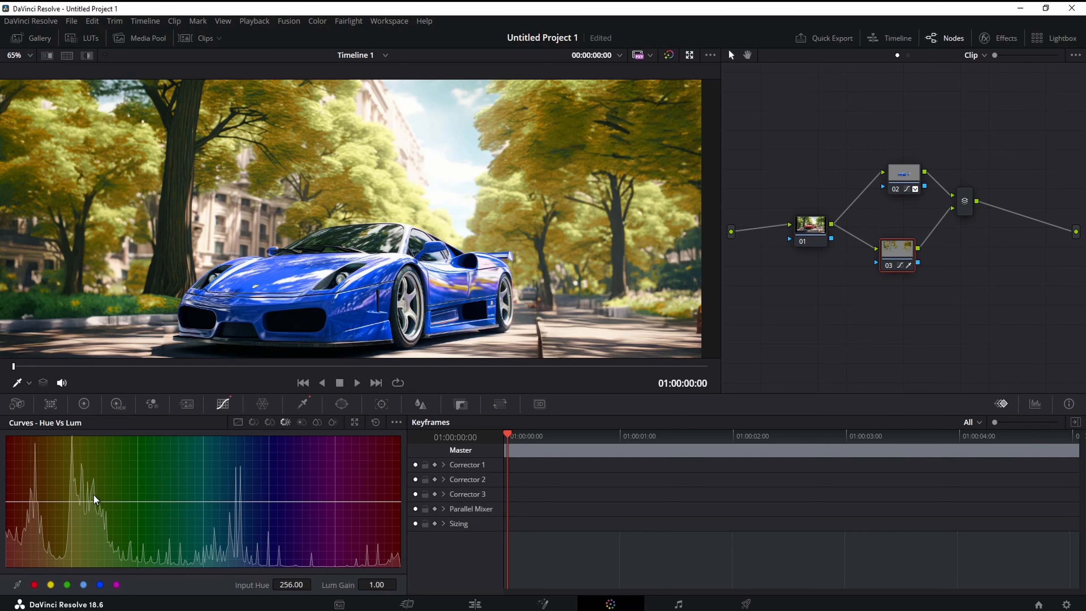
pyautogui.moveTo(82, 503); pyautogui.dragTo(94, 474)
pyautogui.scroll(-4, 342, 289)
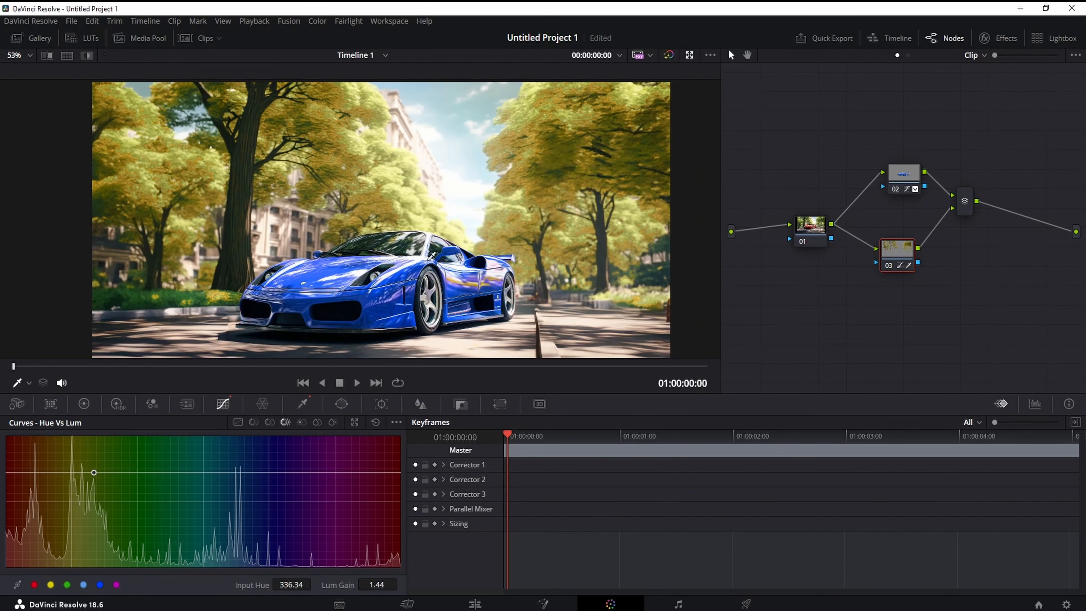
pyautogui.moveTo(209, 167); pyautogui.dragTo(228, 130)
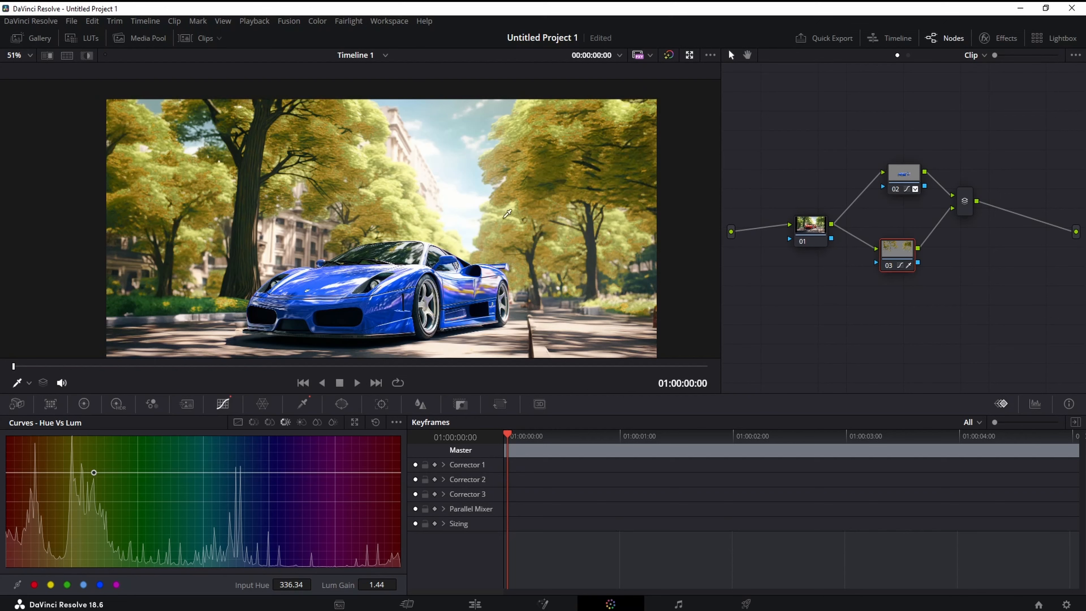
# Add the green planting along the curb beside the car's front to node 03's qualifier selection.
pyautogui.click(303, 404)
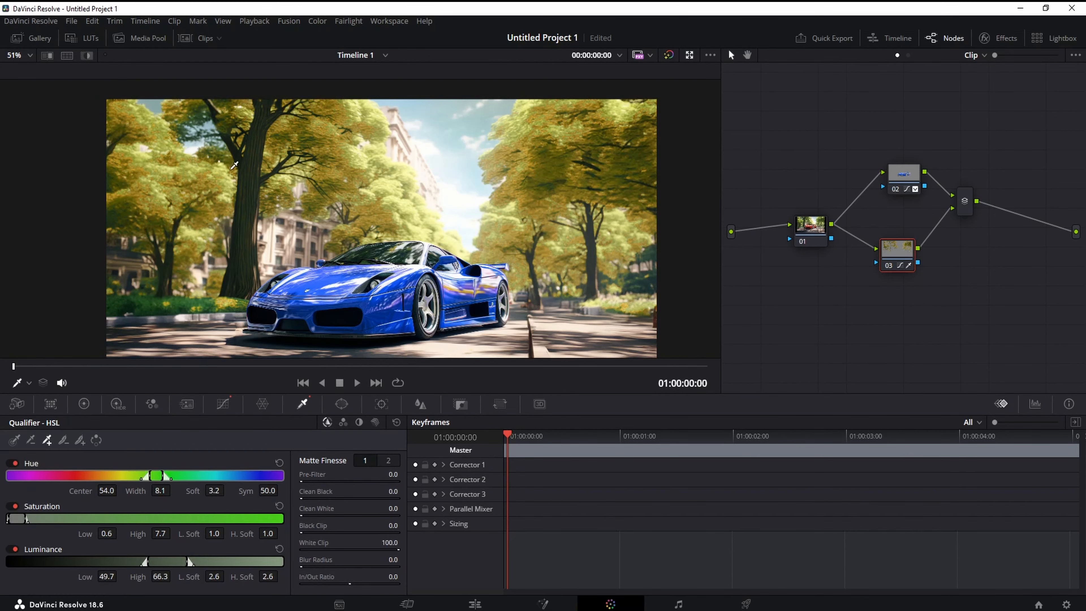
pyautogui.scroll(4, 116, 171)
pyautogui.scroll(2, 216, 188)
pyautogui.moveTo(198, 187)
pyautogui.mouseDown()
pyautogui.moveTo(204, 196)
pyautogui.moveTo(233, 177)
pyautogui.moveTo(241, 106)
pyautogui.mouseUp()
pyautogui.scroll(-2, 199, 194)
pyautogui.scroll(-1, 241, 105)
pyautogui.scroll(2, 251, 274)
pyautogui.scroll(1, 250, 274)
pyautogui.moveTo(203, 286); pyautogui.dragTo(266, 261)
pyautogui.click(233, 260)
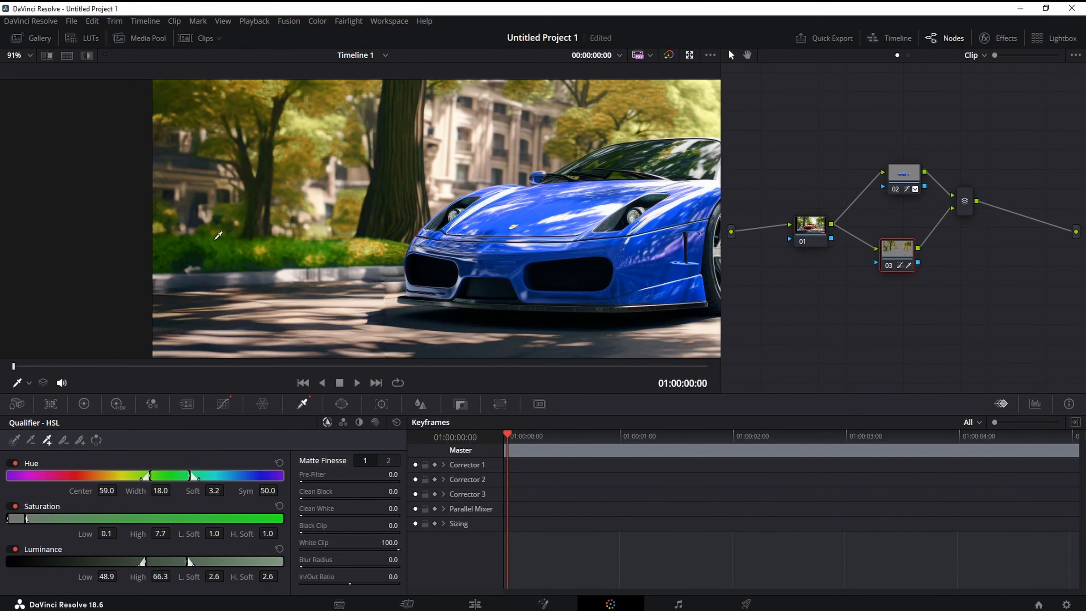
# Add the dark green shrubs at the far side of the street behind the car to node 03's qualifier selection.
pyautogui.scroll(-2, 261, 250)
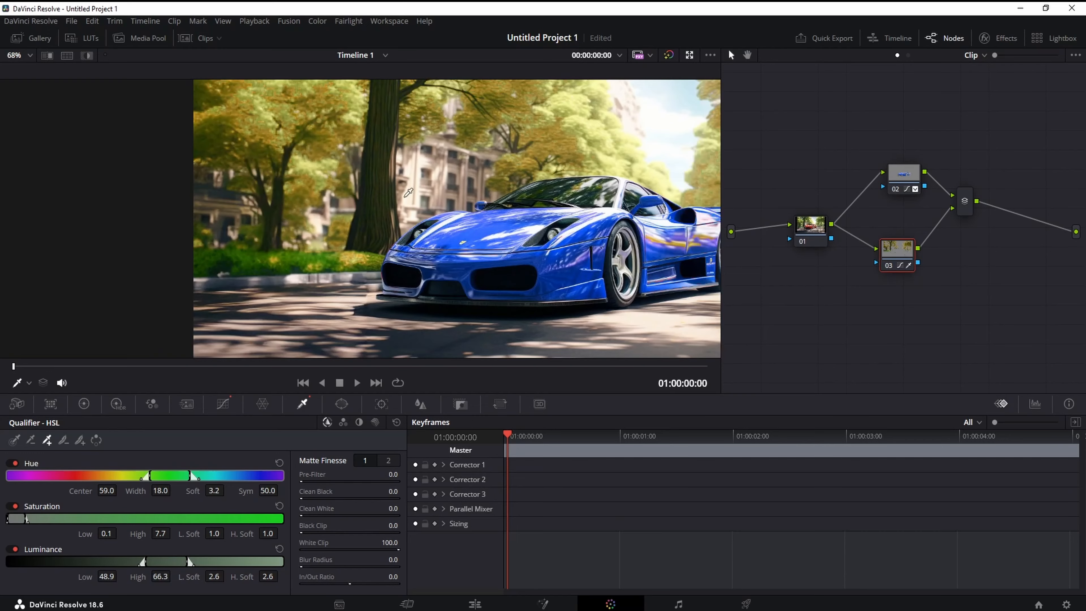
pyautogui.scroll(-2, 483, 211)
pyautogui.scroll(2, 483, 210)
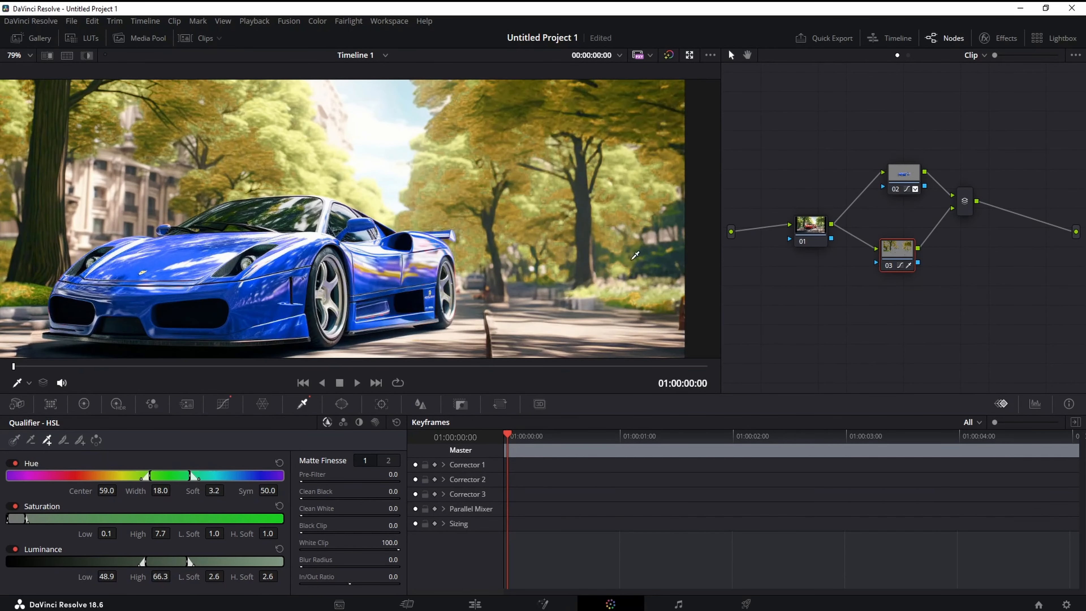
pyautogui.click(662, 257)
pyautogui.scroll(-6, 666, 253)
pyautogui.scroll(-3, 457, 264)
pyautogui.moveTo(457, 264); pyautogui.dragTo(572, 274)
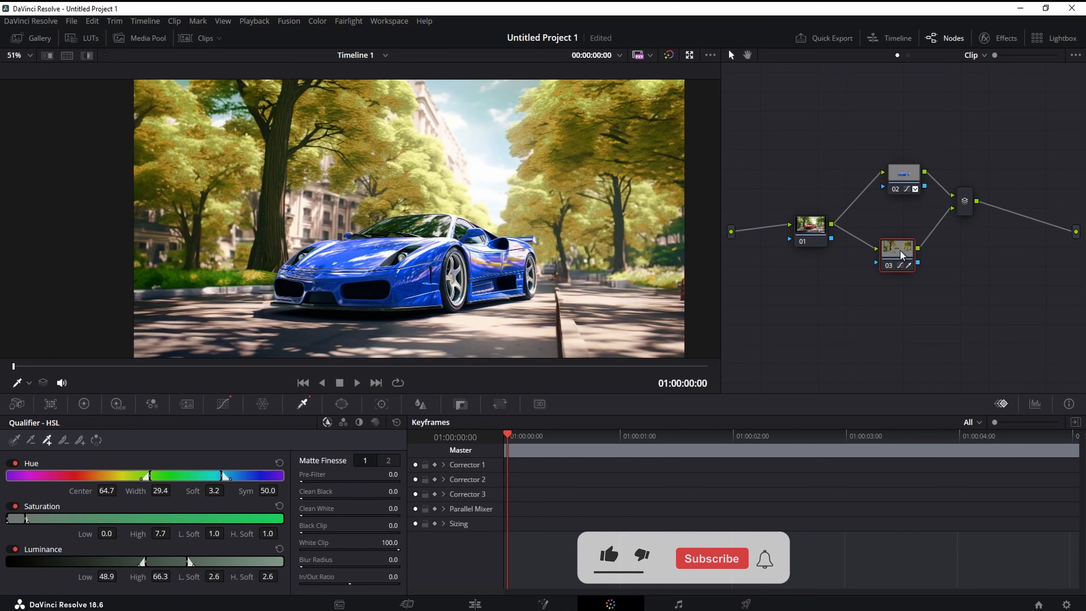
# Add a parallel node to node 03 and place the new node beneath it.
pyautogui.rightClick(900, 250)
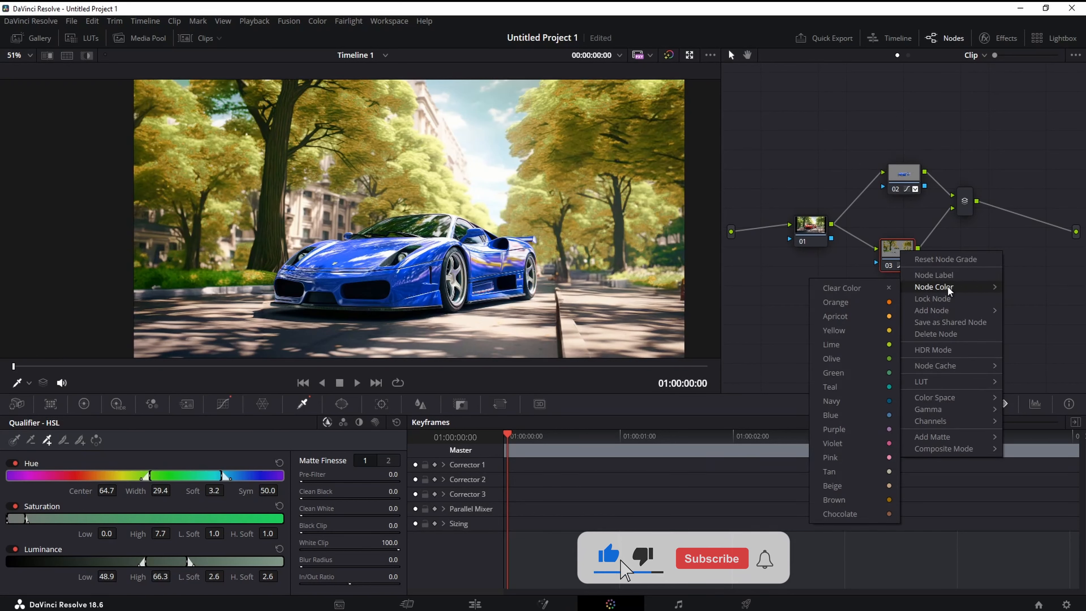
pyautogui.moveTo(939, 310)
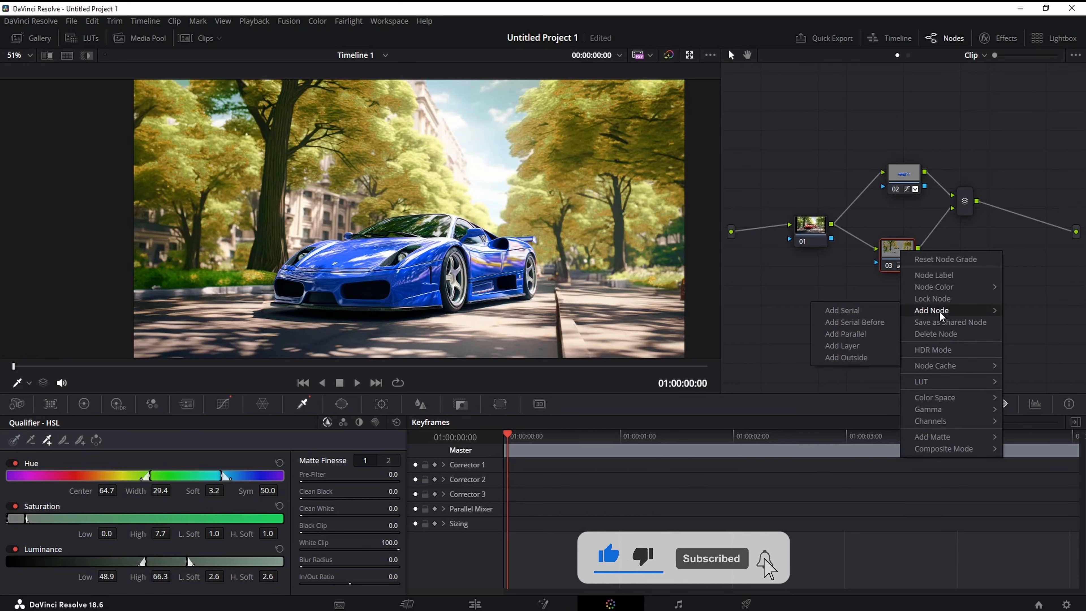
pyautogui.click(855, 338)
pyautogui.moveTo(897, 302); pyautogui.dragTo(900, 331)
# Sample the grass along the curb with node 04's HSL Qualifier and add a second grass area to the selection.
pyautogui.scroll(4, 333, 303)
pyautogui.moveTo(257, 265); pyautogui.dragTo(512, 236)
pyautogui.click(365, 237)
pyautogui.click(48, 442)
pyautogui.click(357, 223)
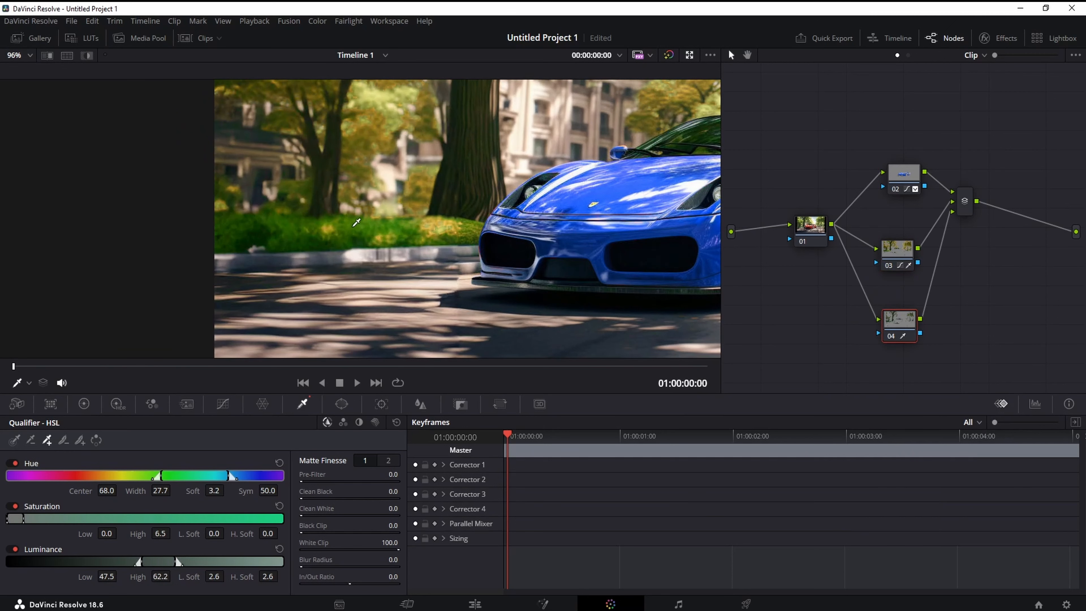
# Raise node 04's yellow-green saturation with Hue Vs Sat and rotate the hue by about 82.4 with Hue Vs Hue.
pyautogui.click(222, 404)
pyautogui.click(269, 422)
pyautogui.moveTo(86, 501); pyautogui.dragTo(78, 471)
pyautogui.click(253, 422)
pyautogui.scroll(-5, 336, 279)
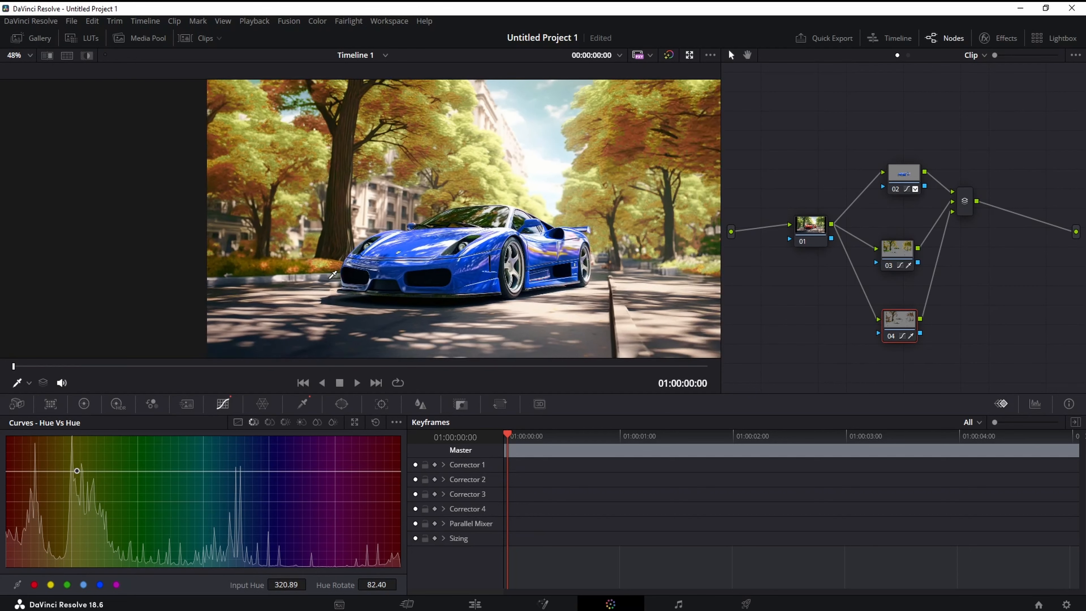
# Brighten node 04's selected greens with Hue Vs Lum to a Lum Gain of about 1.36.
pyautogui.click(286, 422)
pyautogui.moveTo(95, 502); pyautogui.dragTo(94, 477)
pyautogui.moveTo(286, 309); pyautogui.dragTo(333, 302)
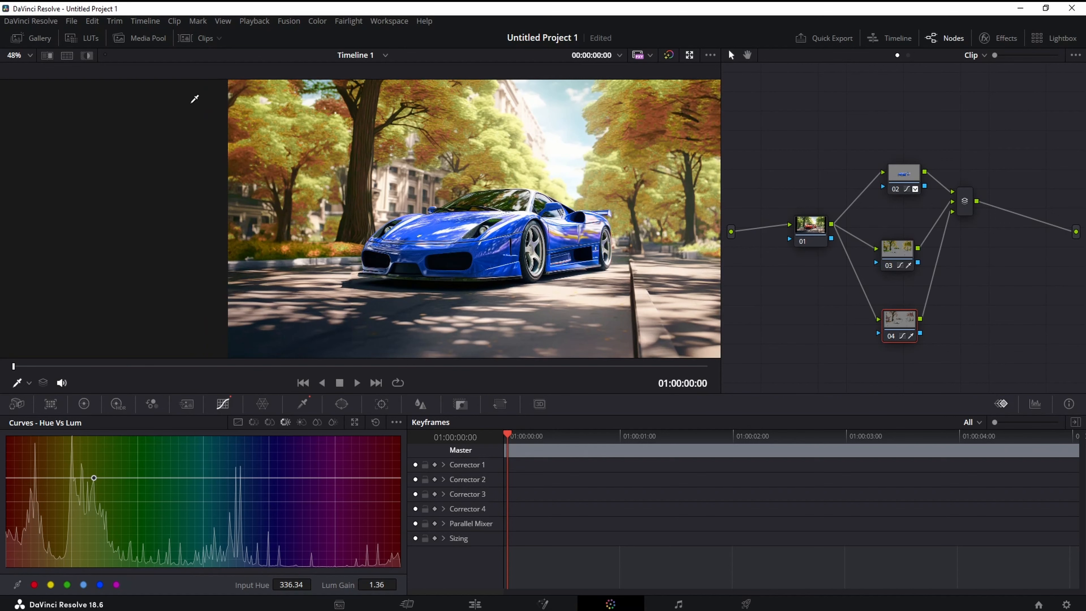
# Show node 04's selection in highlight view and subtract the tree foliage from its qualifier with two samples.
pyautogui.click(88, 57)
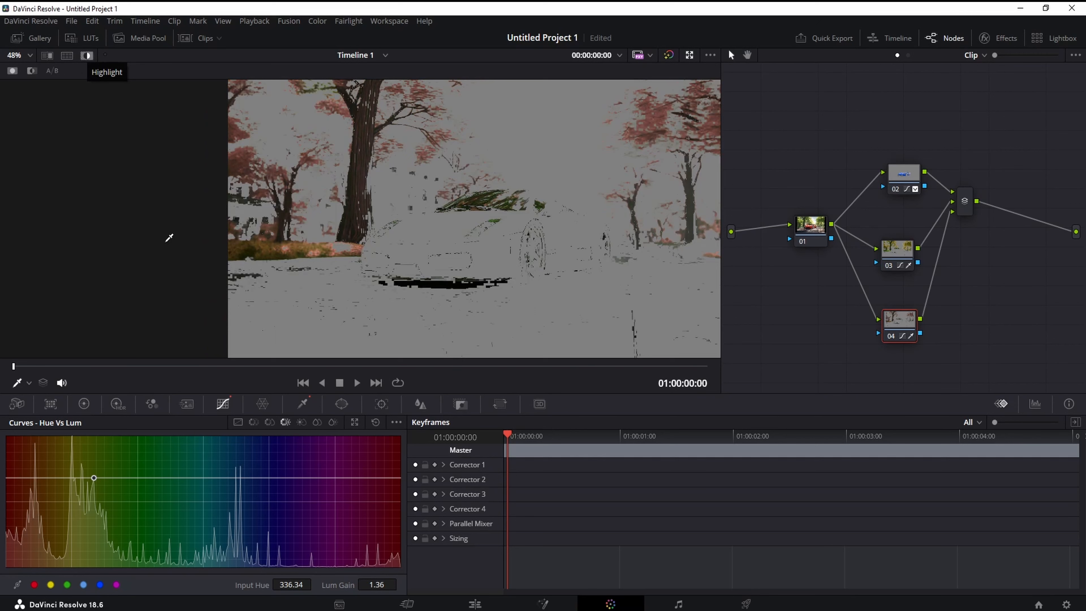
pyautogui.click(303, 405)
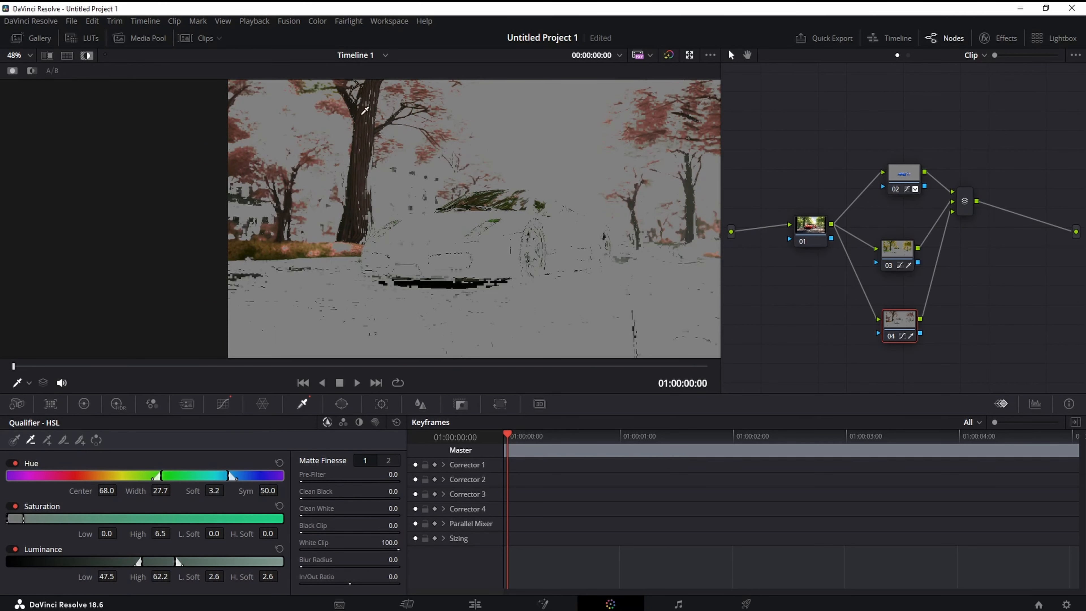
pyautogui.click(347, 107)
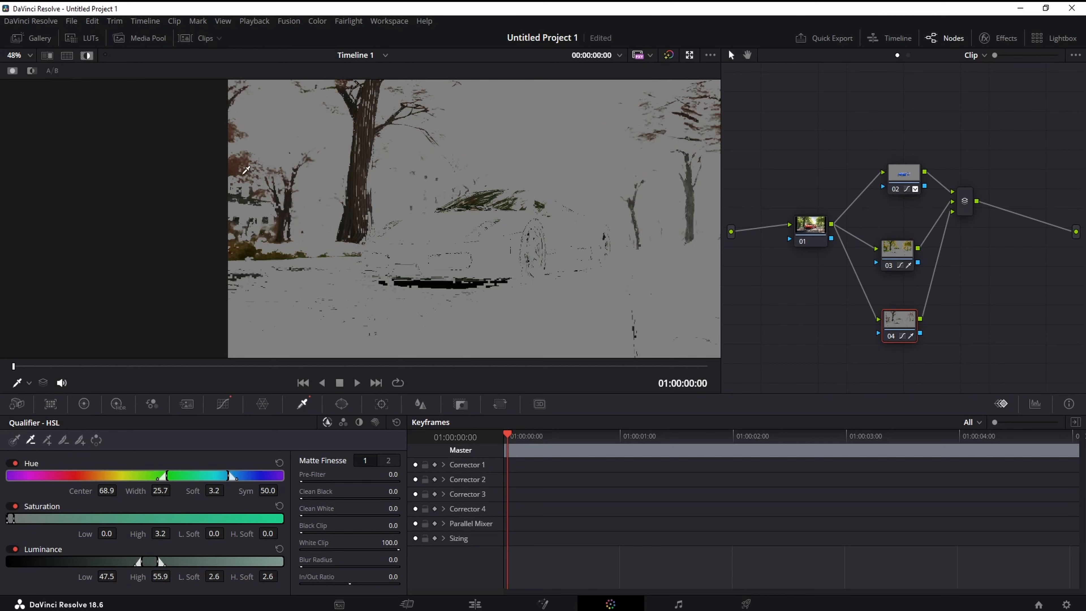
pyautogui.click(243, 157)
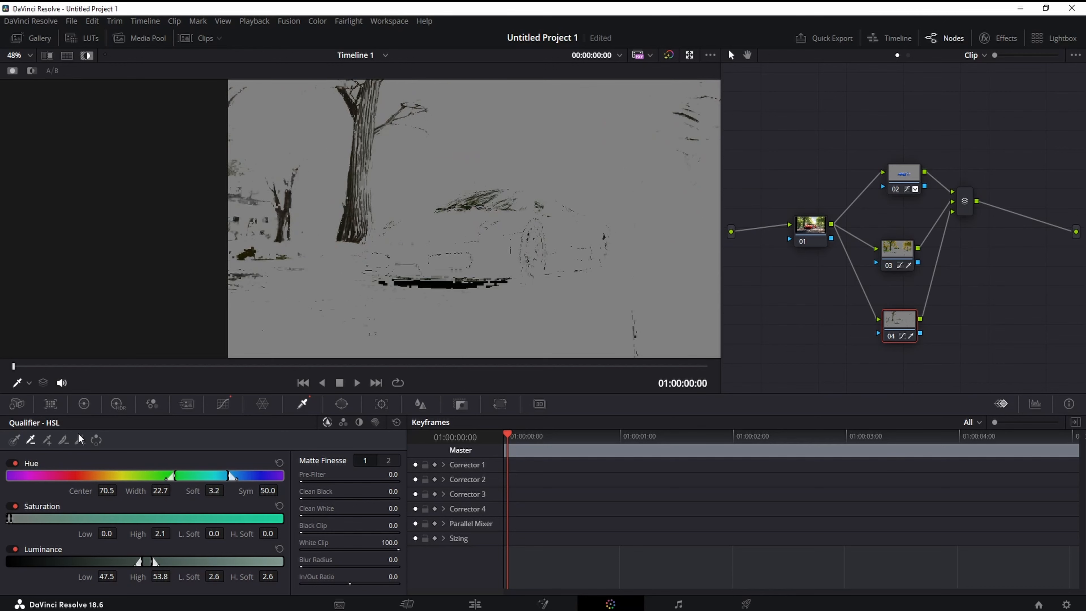
# Turn off the highlight view and add greenery samples near the curb back to node 04's qualifier selection.
pyautogui.click(48, 441)
pyautogui.click(86, 55)
pyautogui.scroll(2, 262, 245)
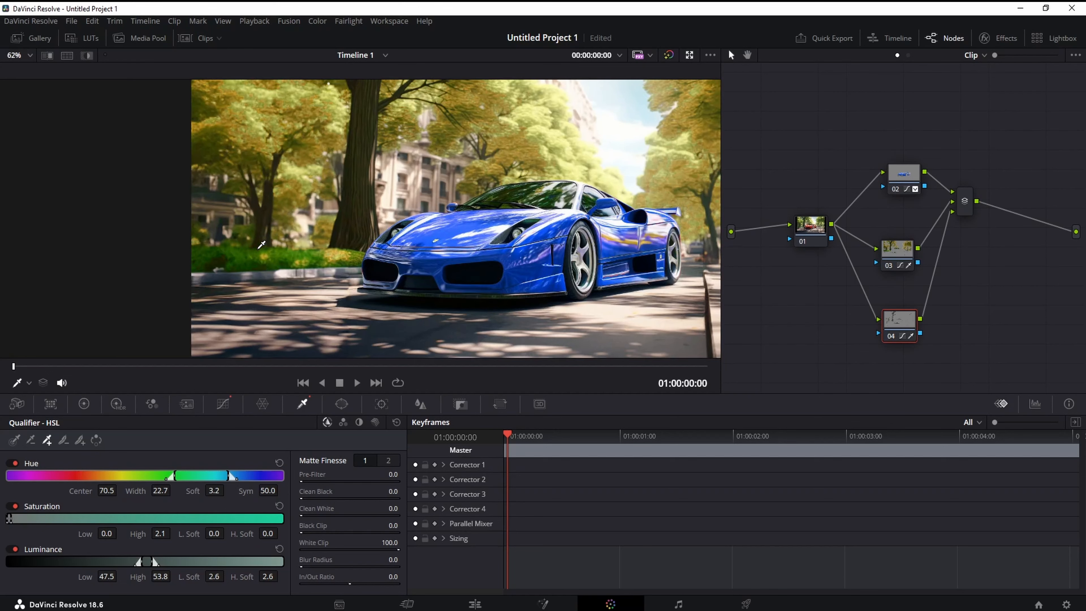
pyautogui.click(246, 252)
pyautogui.scroll(-2, 545, 234)
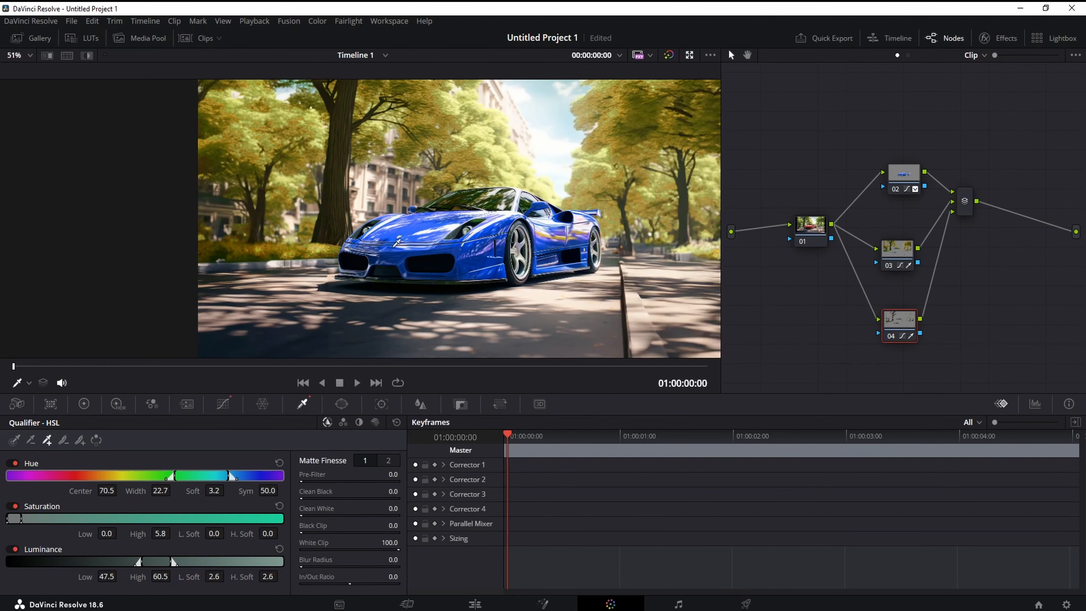
pyautogui.scroll(3, 545, 234)
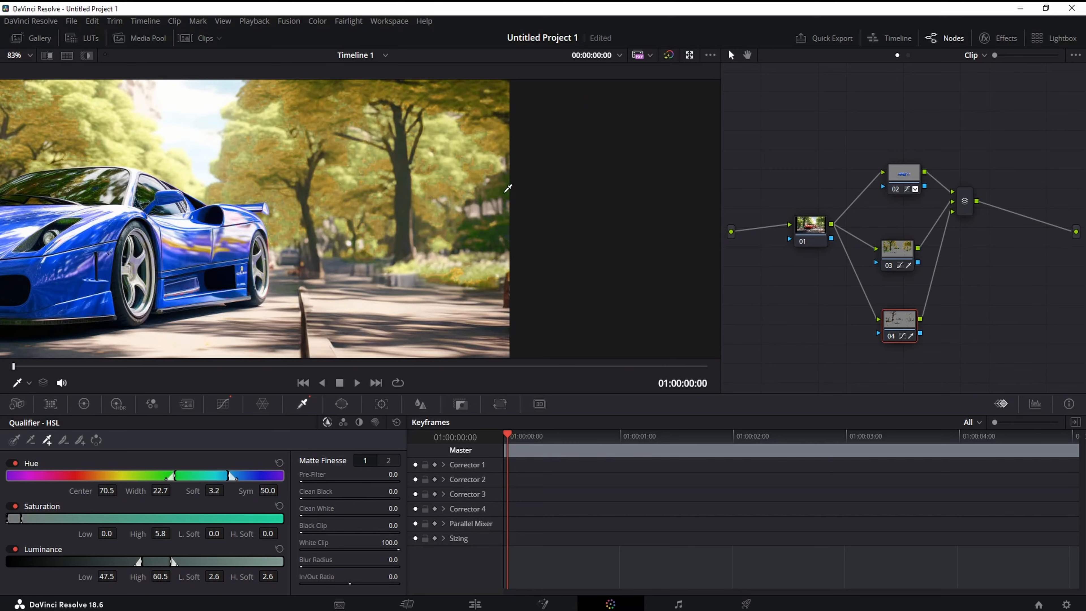
pyautogui.scroll(-4, 509, 205)
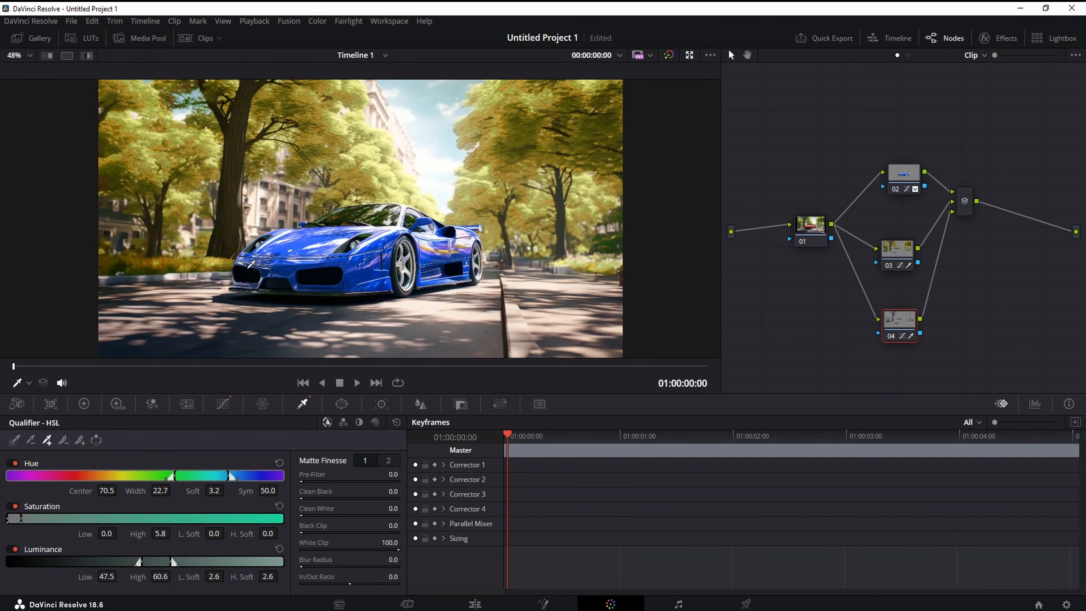
pyautogui.moveTo(236, 294); pyautogui.dragTo(233, 287)
pyautogui.scroll(-1, 375, 222)
pyautogui.moveTo(375, 223); pyautogui.dragTo(409, 208)
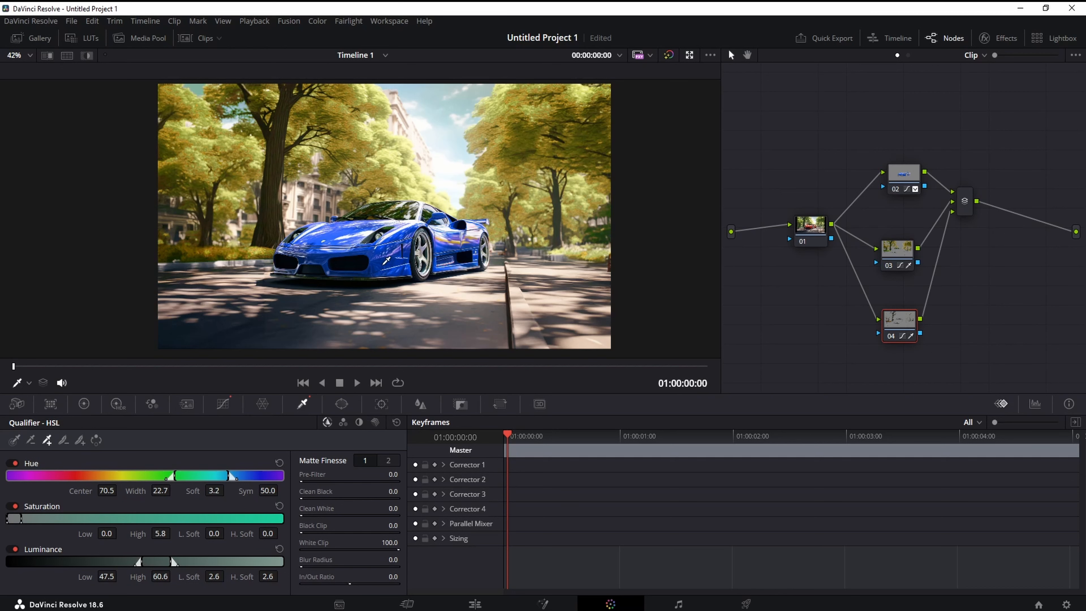
# Toggle all grades off and on to compare the original image with the recolored car and foliage.
pyautogui.hotkey('alt', 'd')
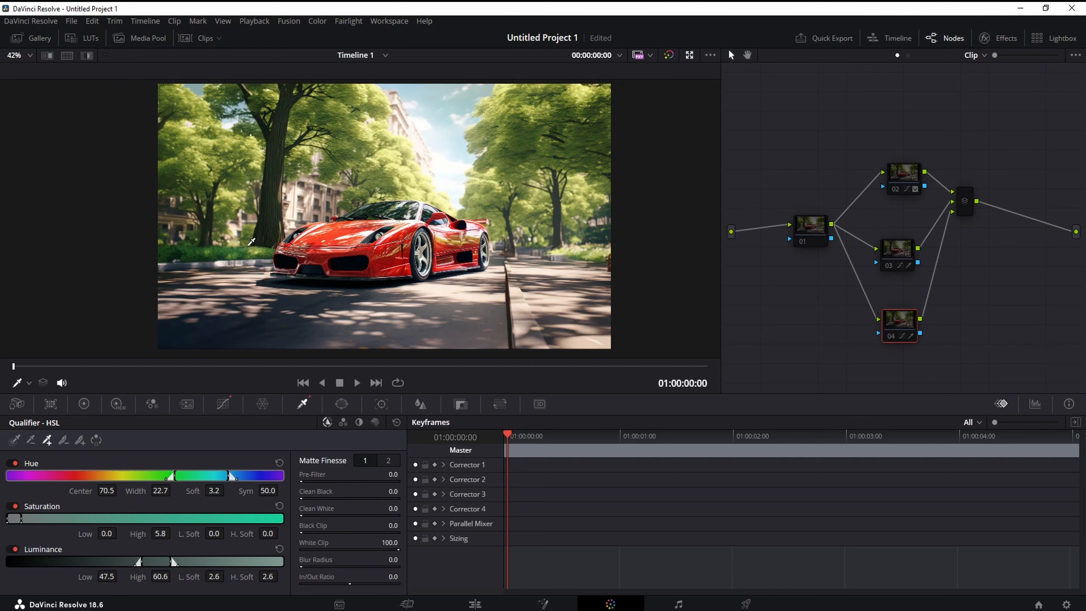
pyautogui.hotkey('alt', 'd')
# Arrange parallel nodes 02, 03 and 04 in a compact vertical column between node 01 and the mixer.
pyautogui.moveTo(879, 272)
pyautogui.mouseDown()
pyautogui.moveTo(847, 272)
pyautogui.moveTo(871, 266)
pyautogui.mouseUp()
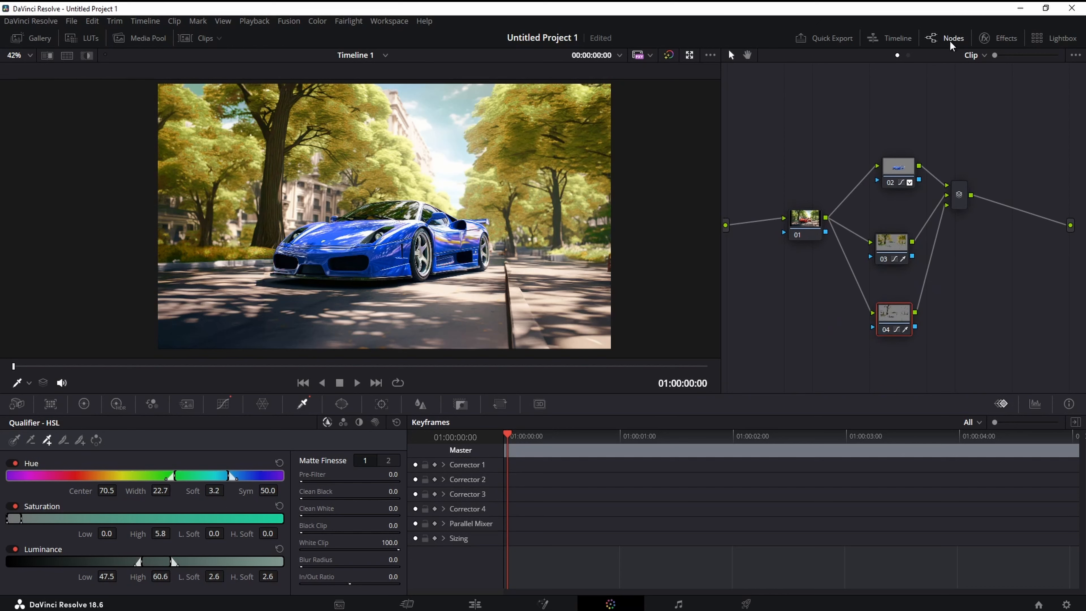
pyautogui.moveTo(906, 169); pyautogui.dragTo(903, 156)
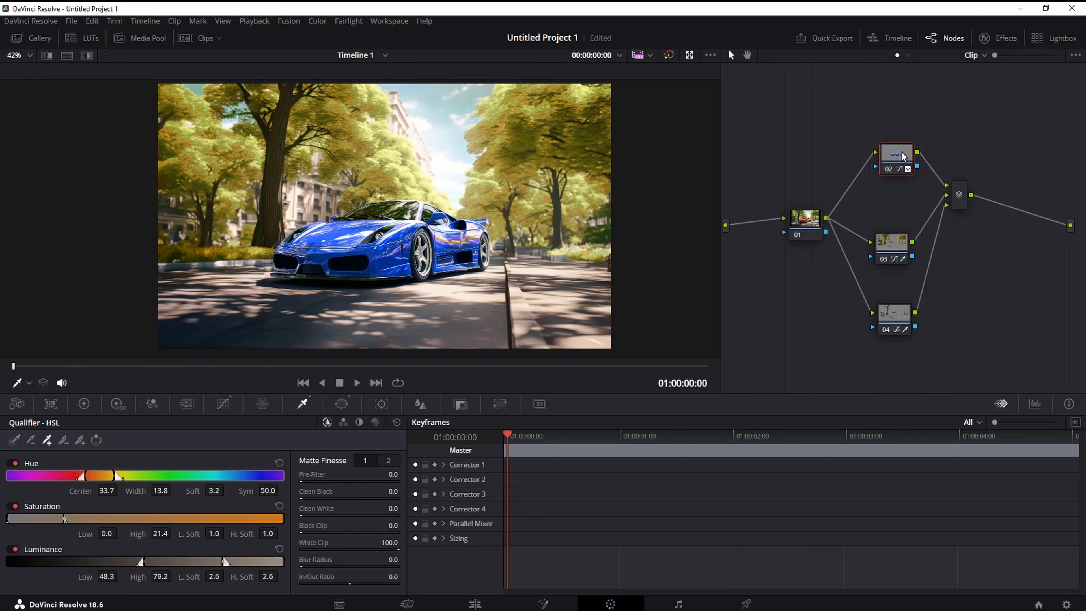
pyautogui.moveTo(895, 157); pyautogui.dragTo(893, 172)
pyautogui.moveTo(887, 239); pyautogui.dragTo(892, 224)
pyautogui.moveTo(894, 314); pyautogui.dragTo(893, 286)
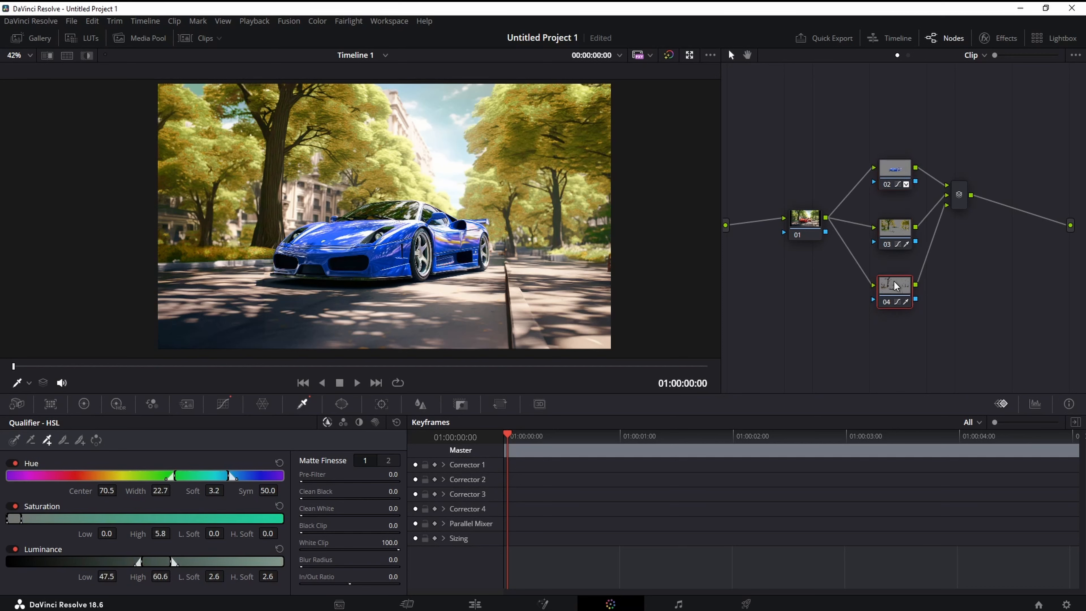
pyautogui.moveTo(898, 238); pyautogui.dragTo(894, 236)
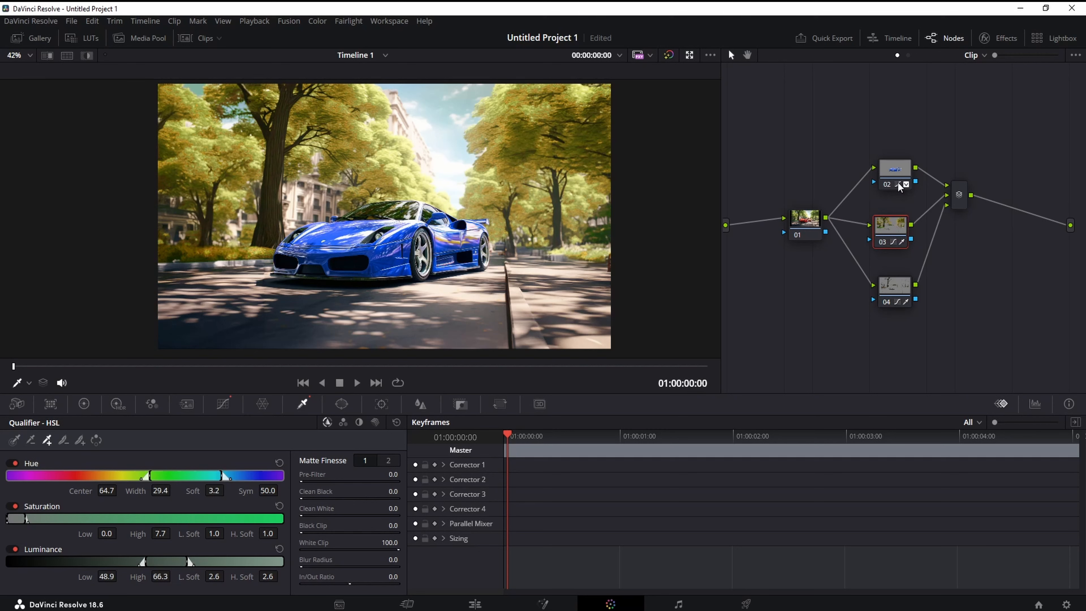
pyautogui.moveTo(898, 172); pyautogui.dragTo(894, 176)
pyautogui.moveTo(898, 290); pyautogui.dragTo(891, 281)
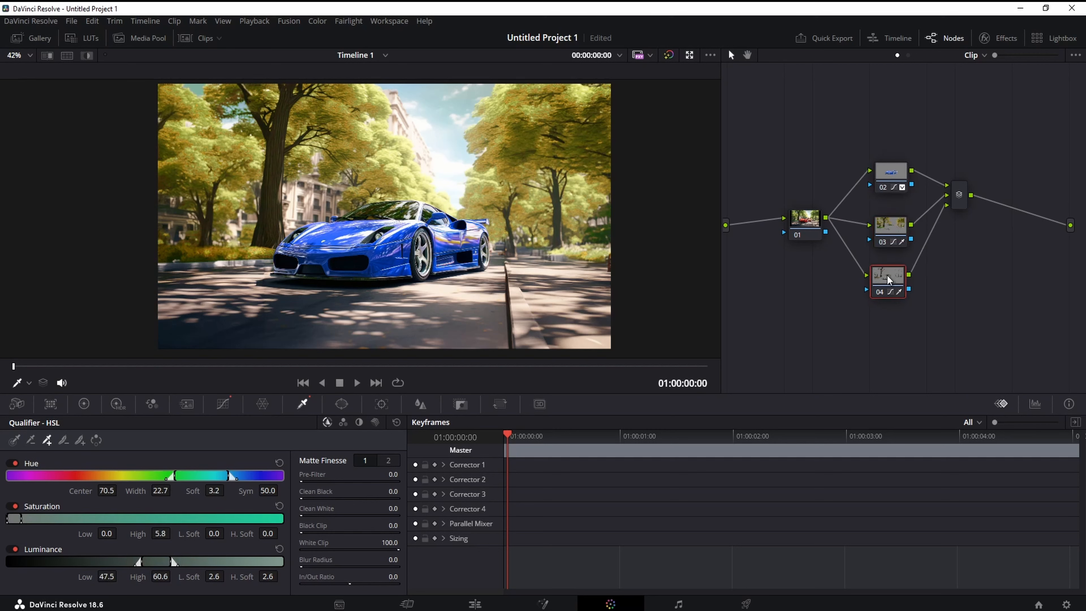
pyautogui.click(891, 235)
pyautogui.moveTo(891, 191); pyautogui.dragTo(885, 181)
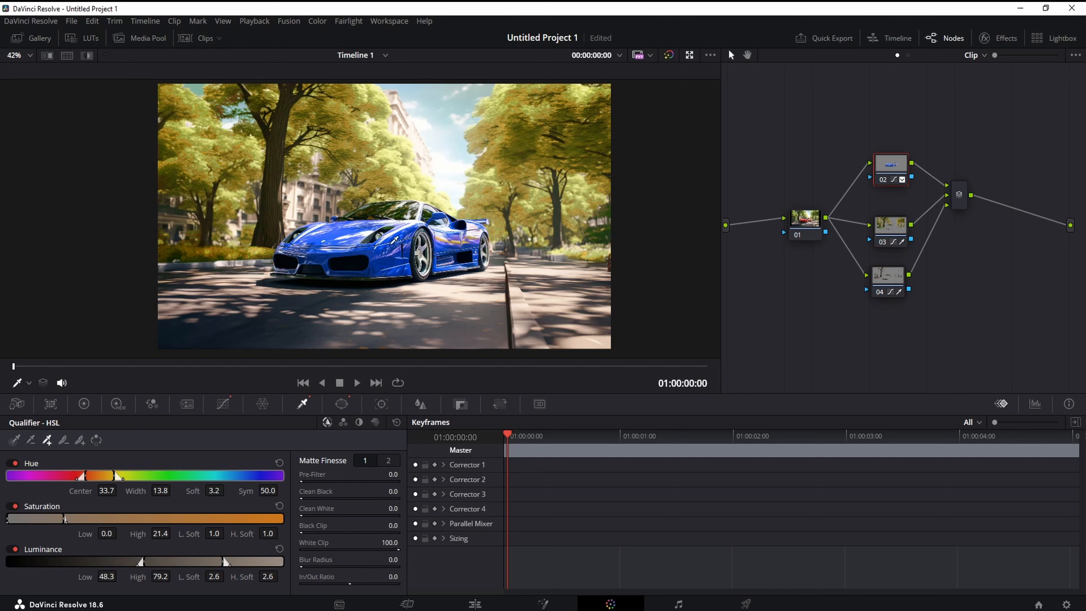
# Select node 03 and node 04 in turn to review their qualifier settings.
pyautogui.click(892, 233)
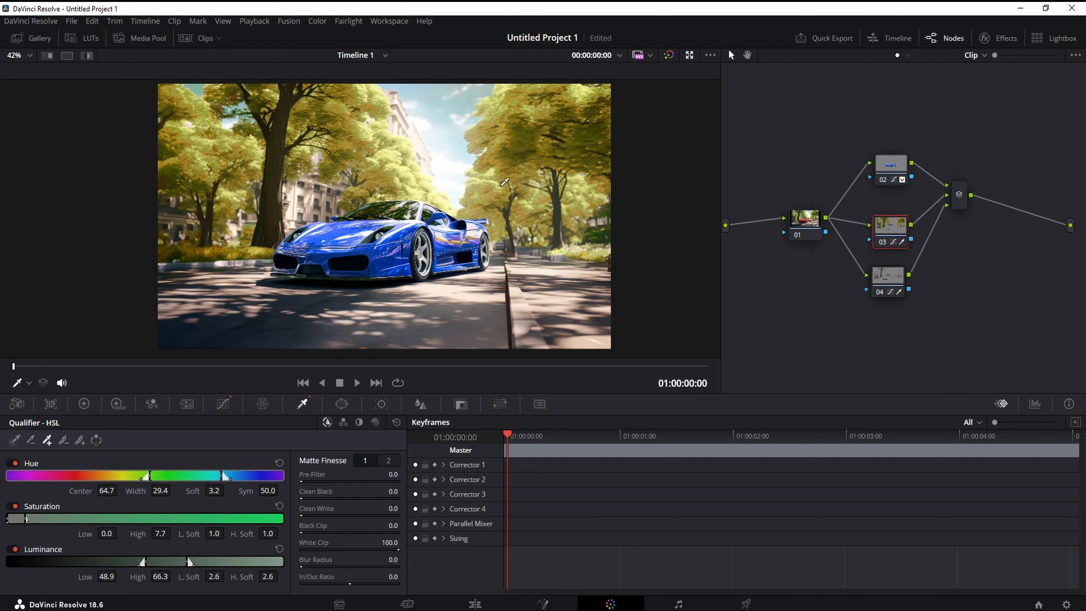
pyautogui.click(891, 279)
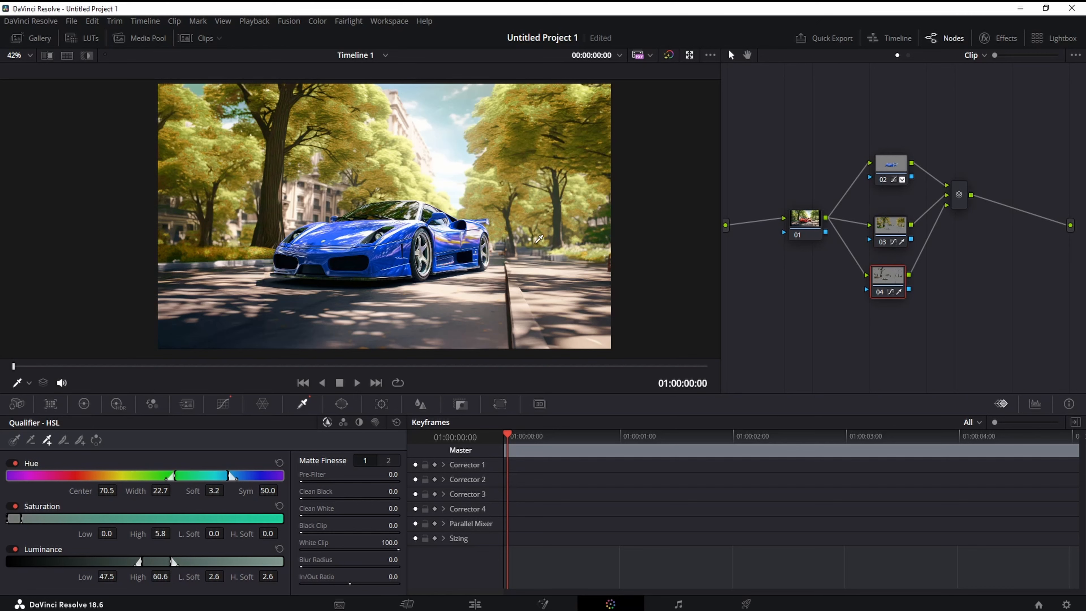
pyautogui.moveTo(786, 289); pyautogui.dragTo(798, 281)
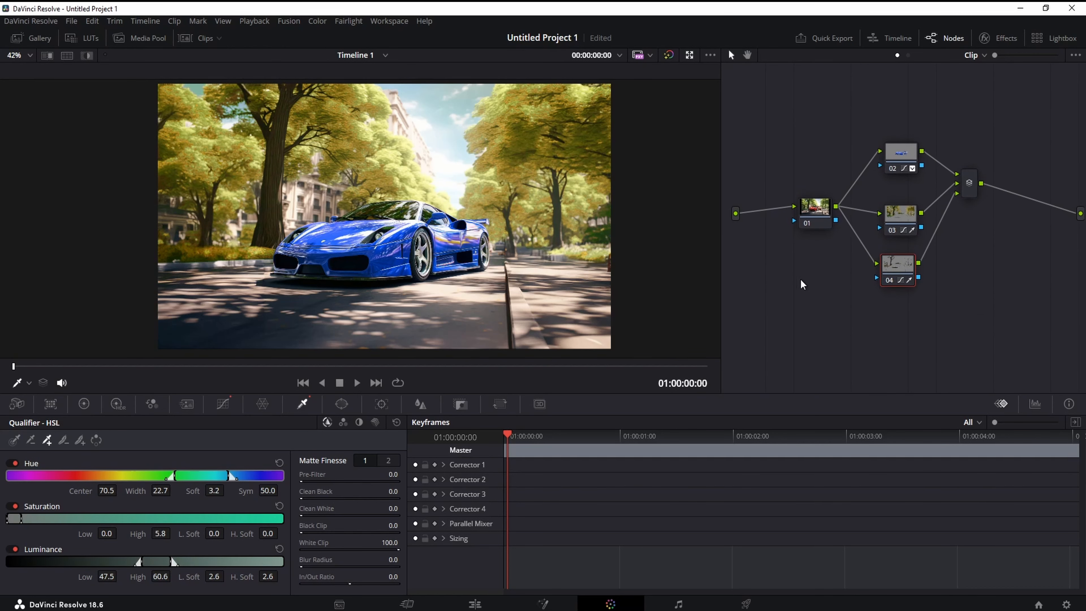